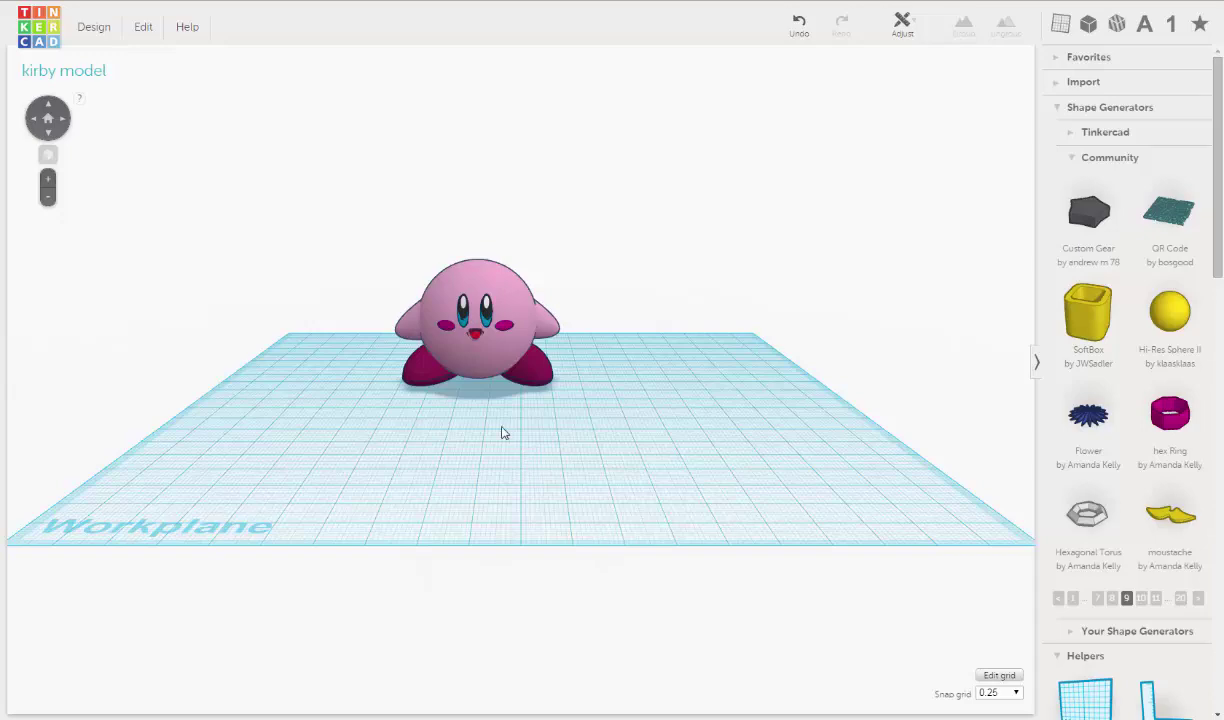
# - Select the Kirby model, then zoom in and orbit to view it from the side
pyautogui.click(516, 297)
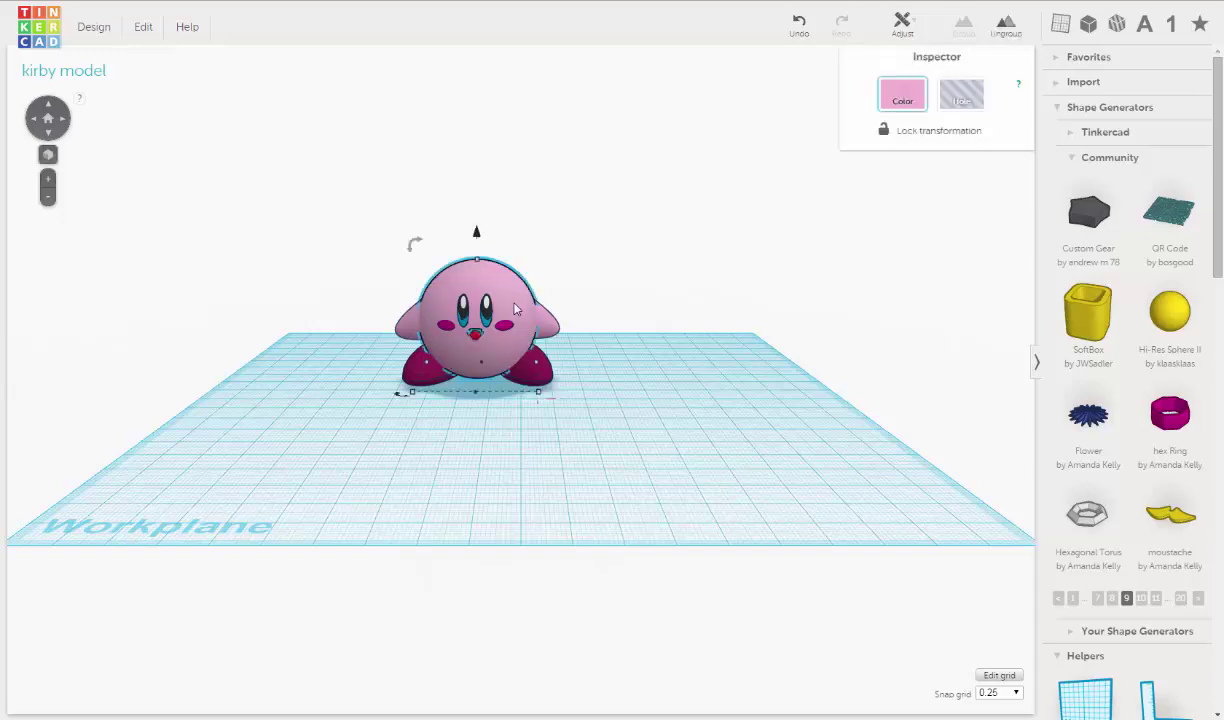
pyautogui.scroll(5, 516, 312)
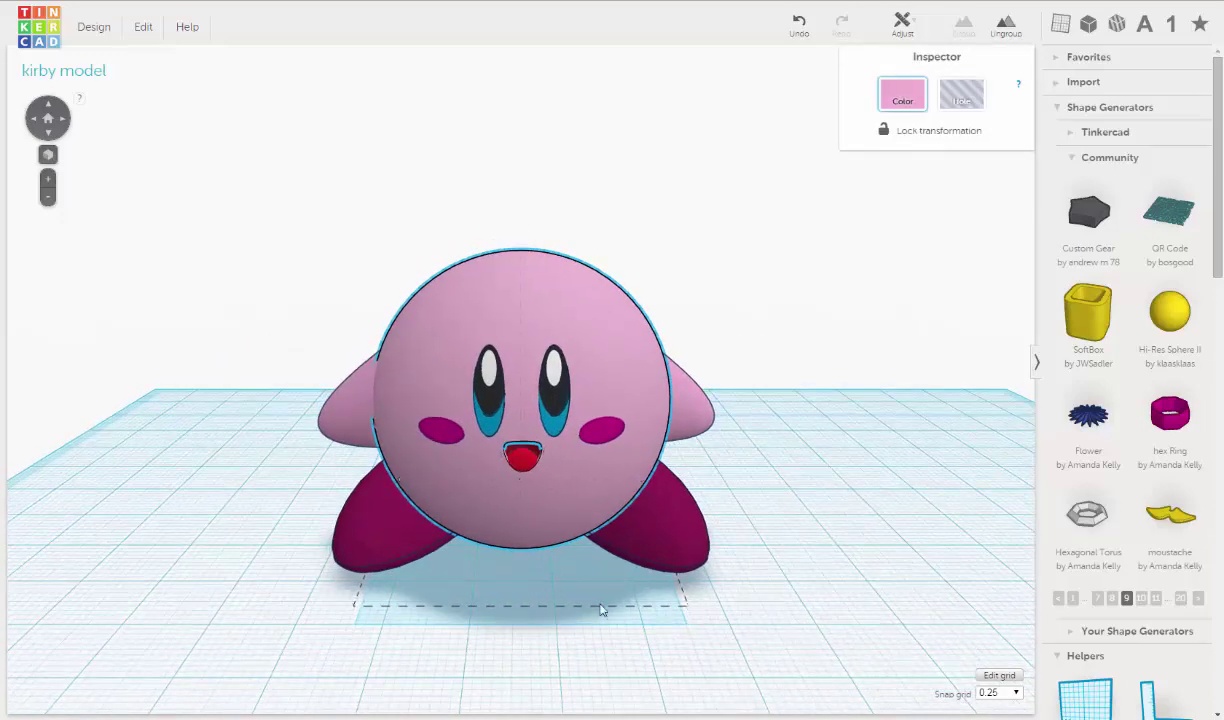
pyautogui.moveTo(609, 606); pyautogui.dragTo(790, 478, button='right')
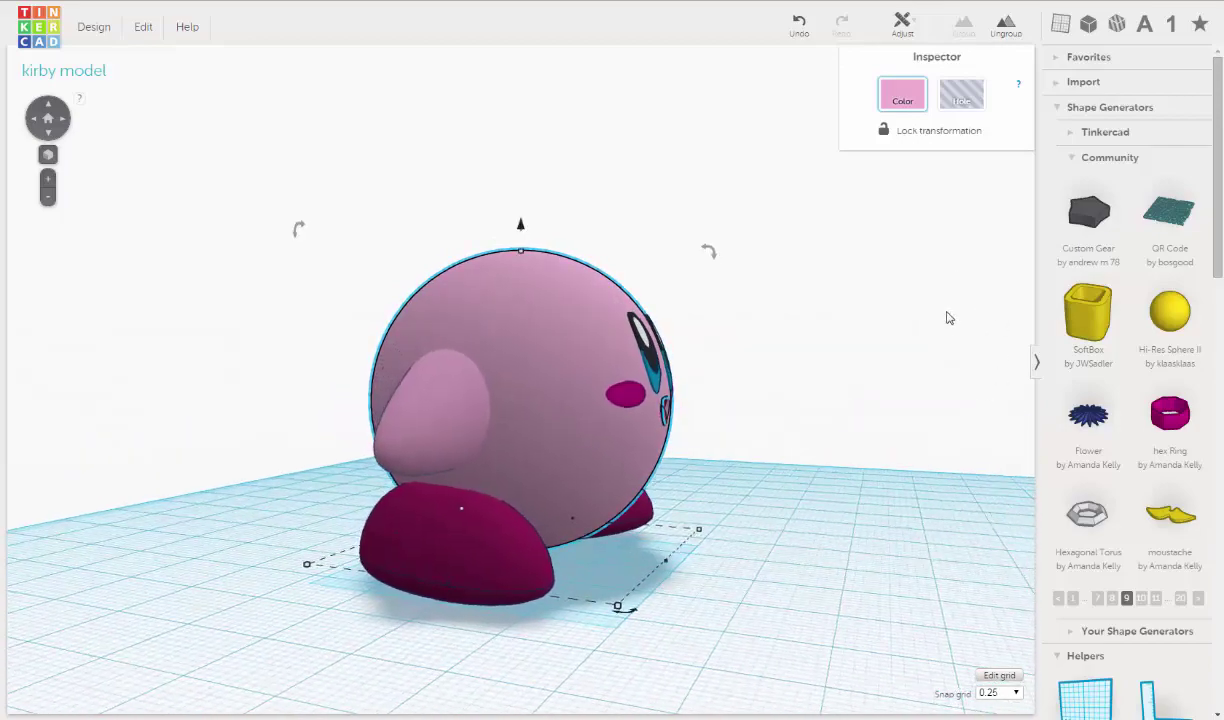
# - Place a Cylinder Quarter from a later Community shape generators page beside Kirby
pyautogui.click(1141, 598)
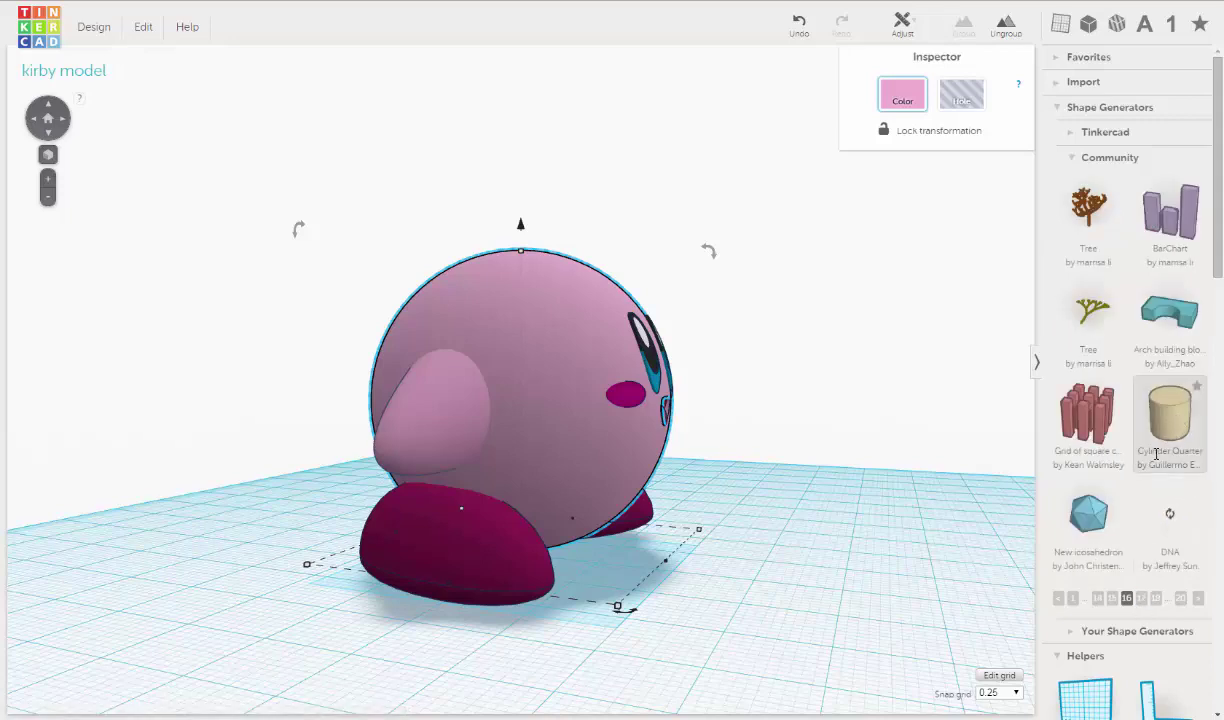
pyautogui.moveTo(1156, 453); pyautogui.dragTo(790, 605)
pyautogui.moveTo(779, 328); pyautogui.dragTo(777, 387, button='right')
pyautogui.moveTo(777, 387); pyautogui.dragTo(768, 322, button='middle')
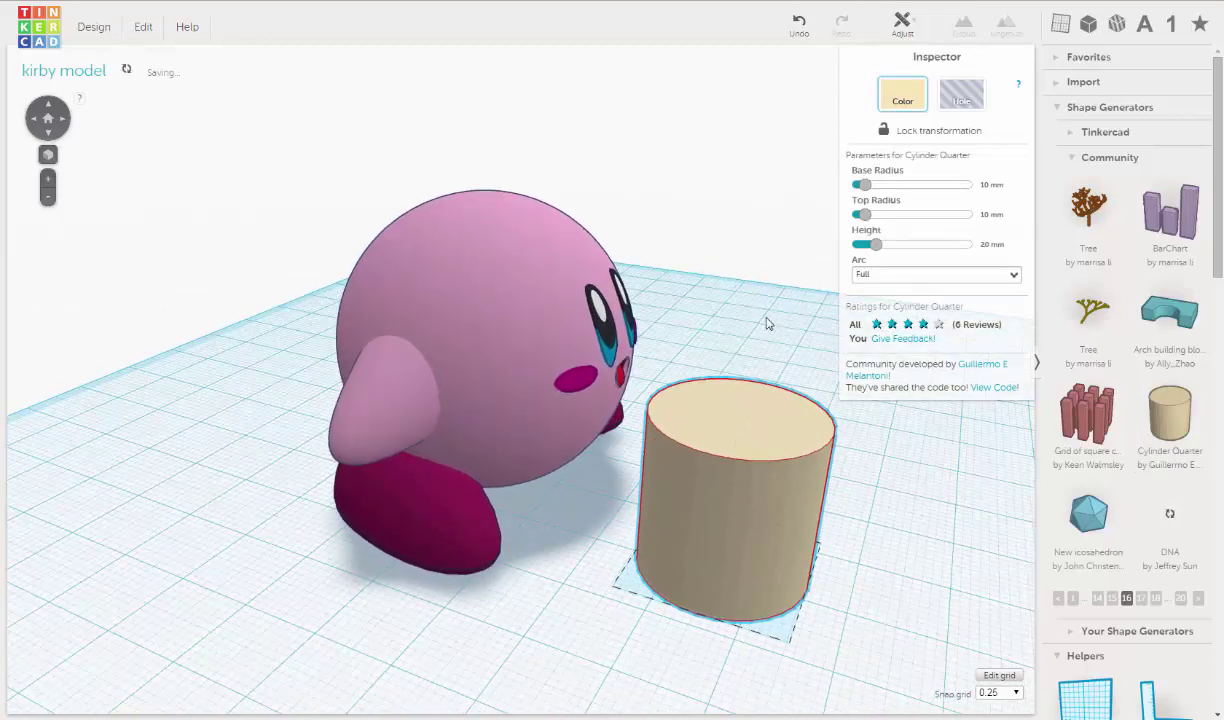
# - Give the cylinder base radius 5, top radius 5 and height 10 mm
pyautogui.click(988, 184)
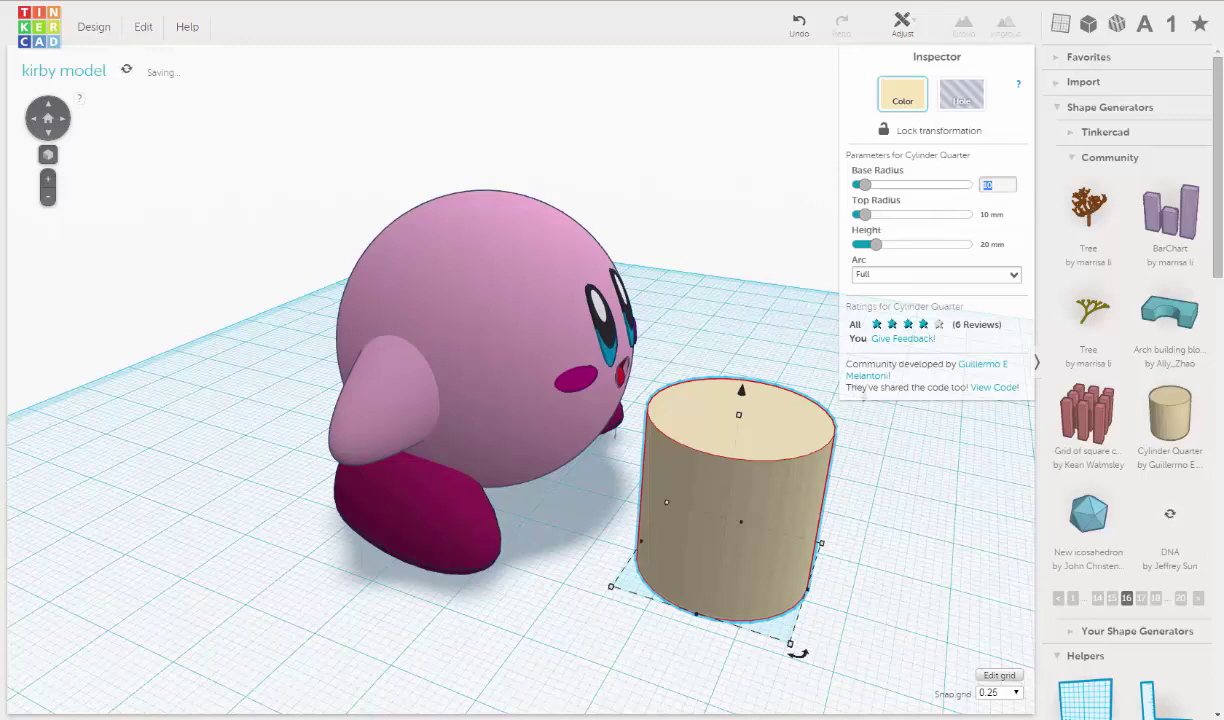
pyautogui.write('5')
pyautogui.press('Return')
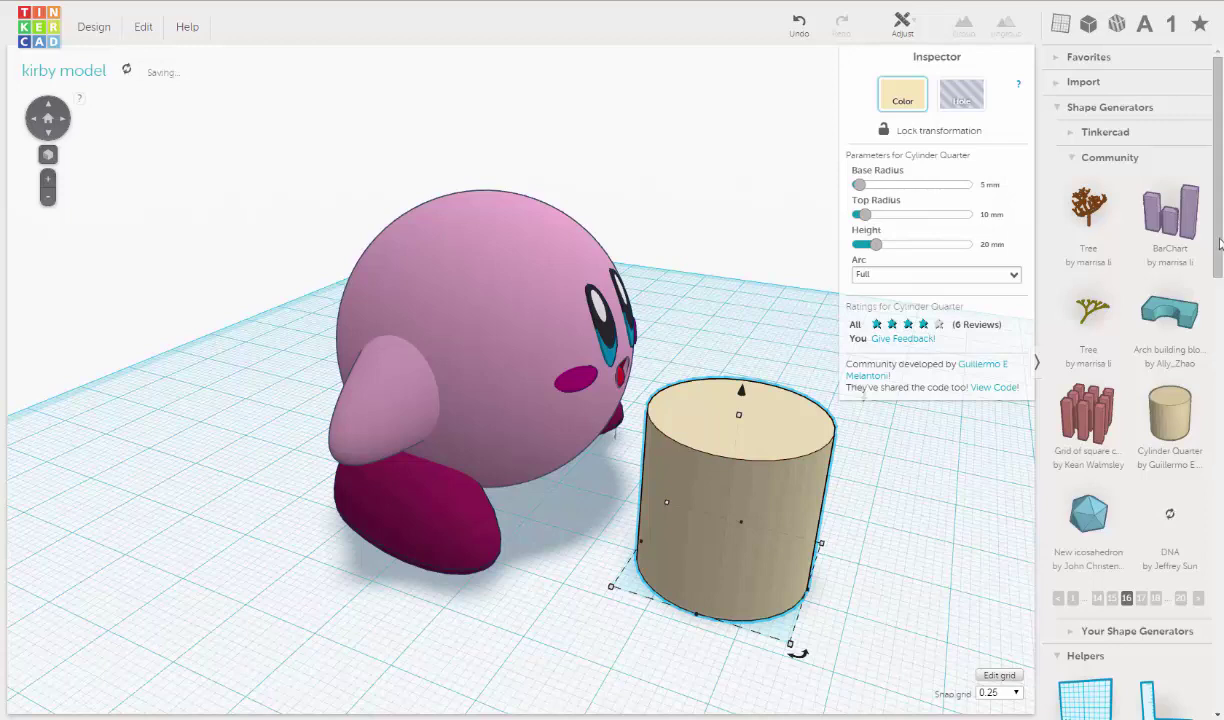
pyautogui.click(990, 214)
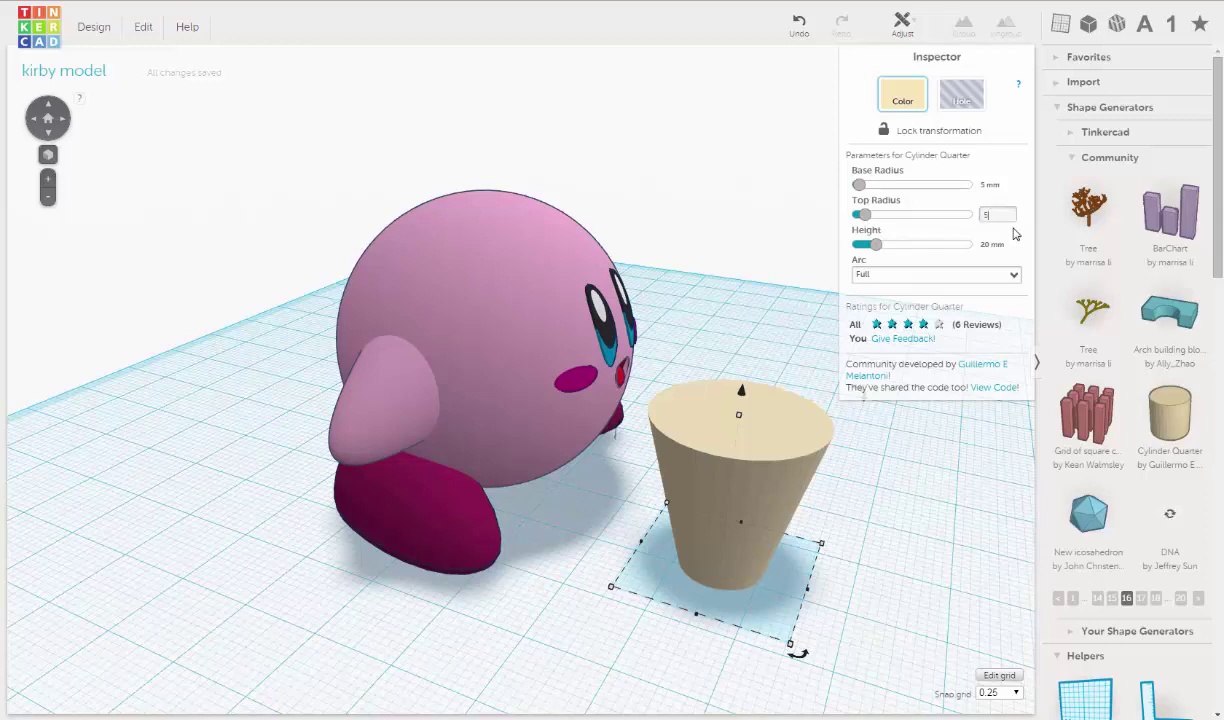
pyautogui.press('Return')
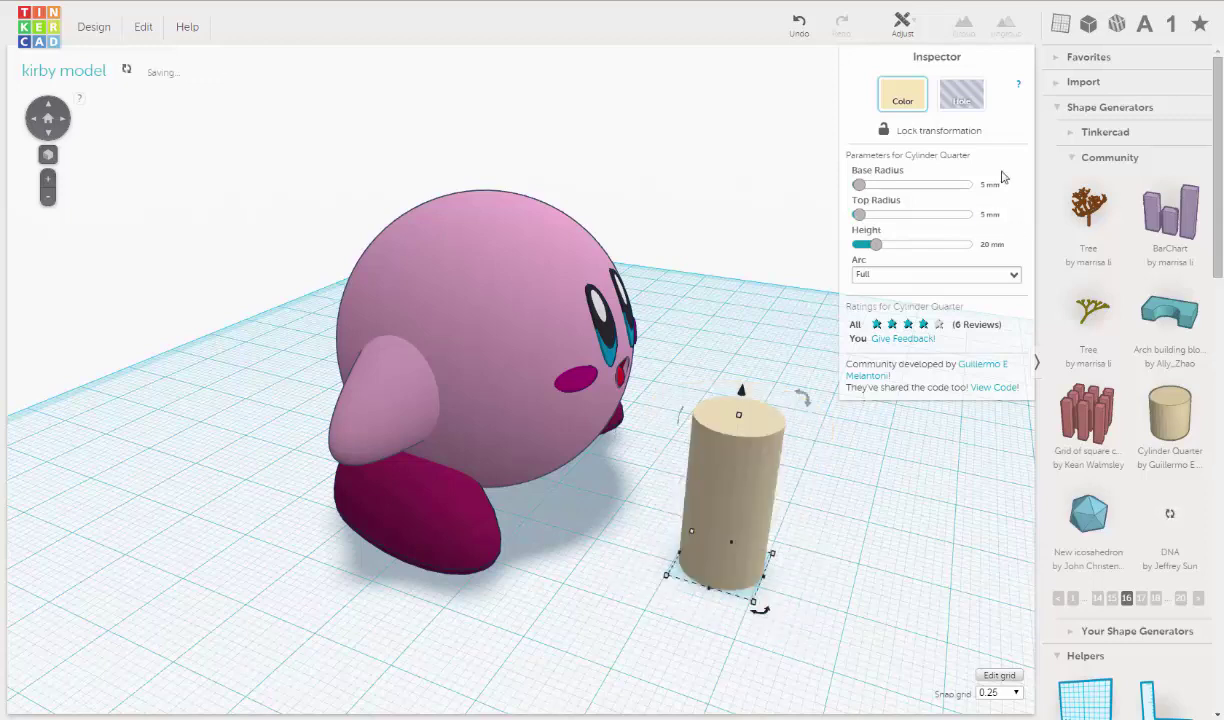
pyautogui.moveTo(785, 445); pyautogui.dragTo(743, 405, button='right')
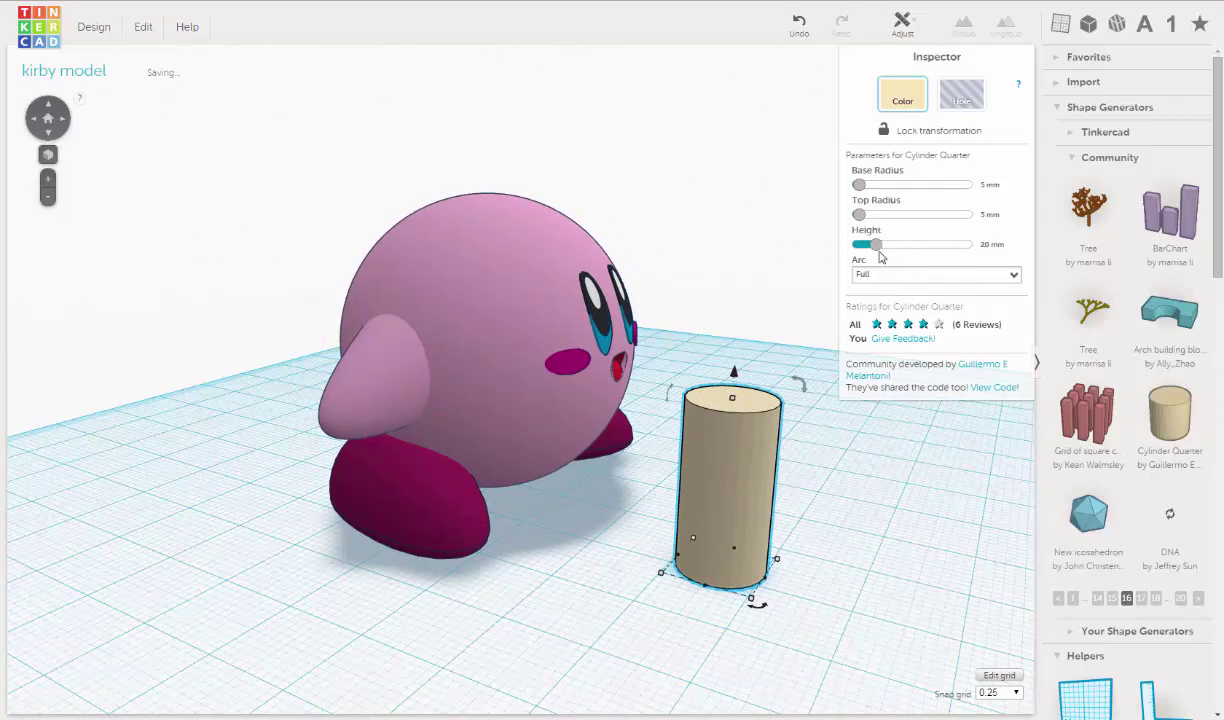
pyautogui.click(996, 244)
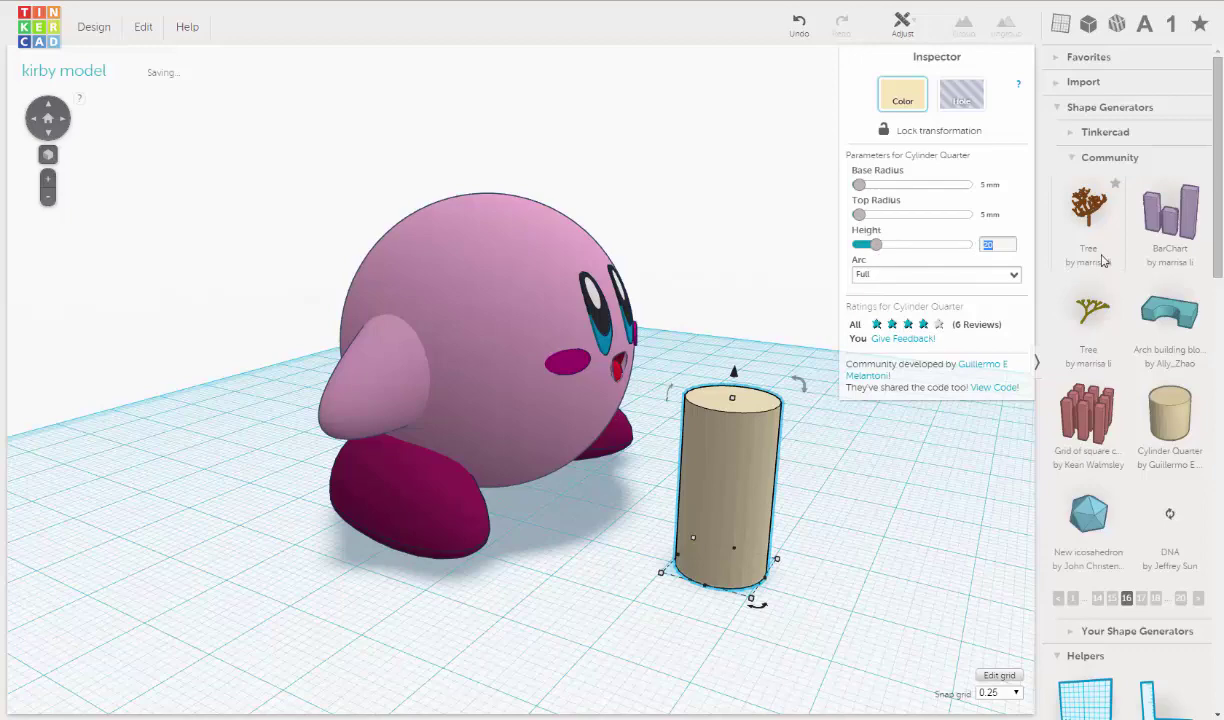
pyautogui.write('10')
pyautogui.press('Return')
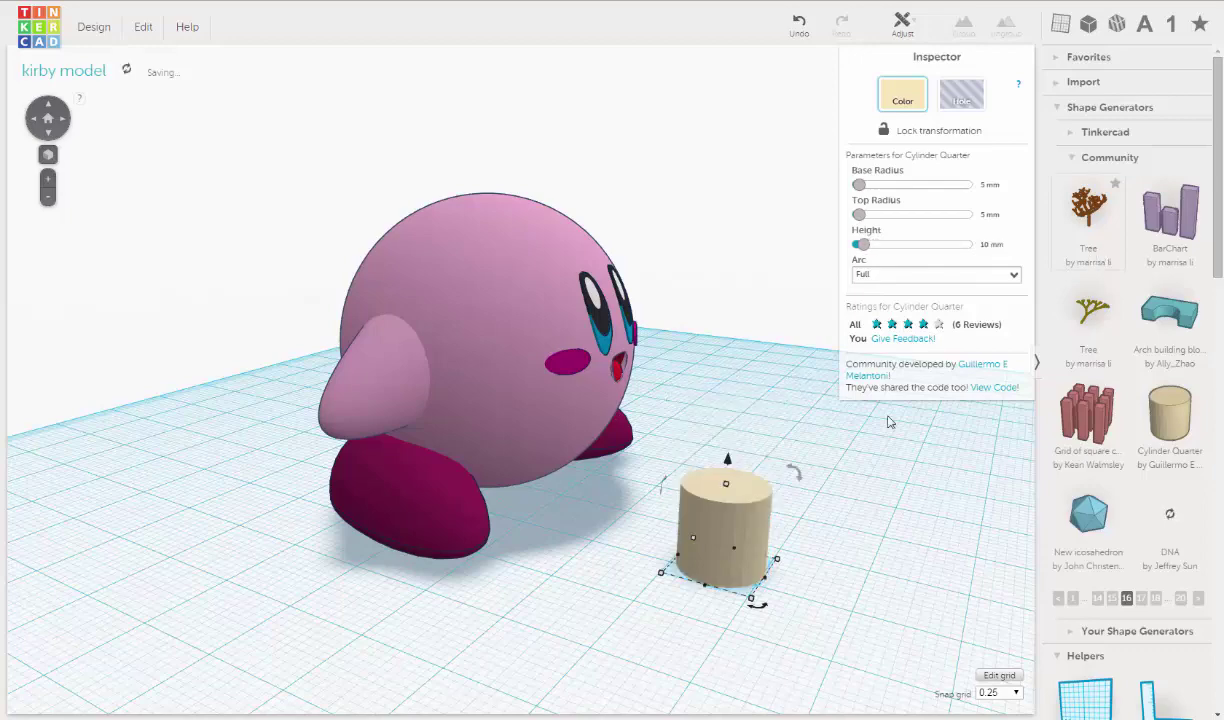
pyautogui.moveTo(785, 436); pyautogui.dragTo(601, 263, button='right')
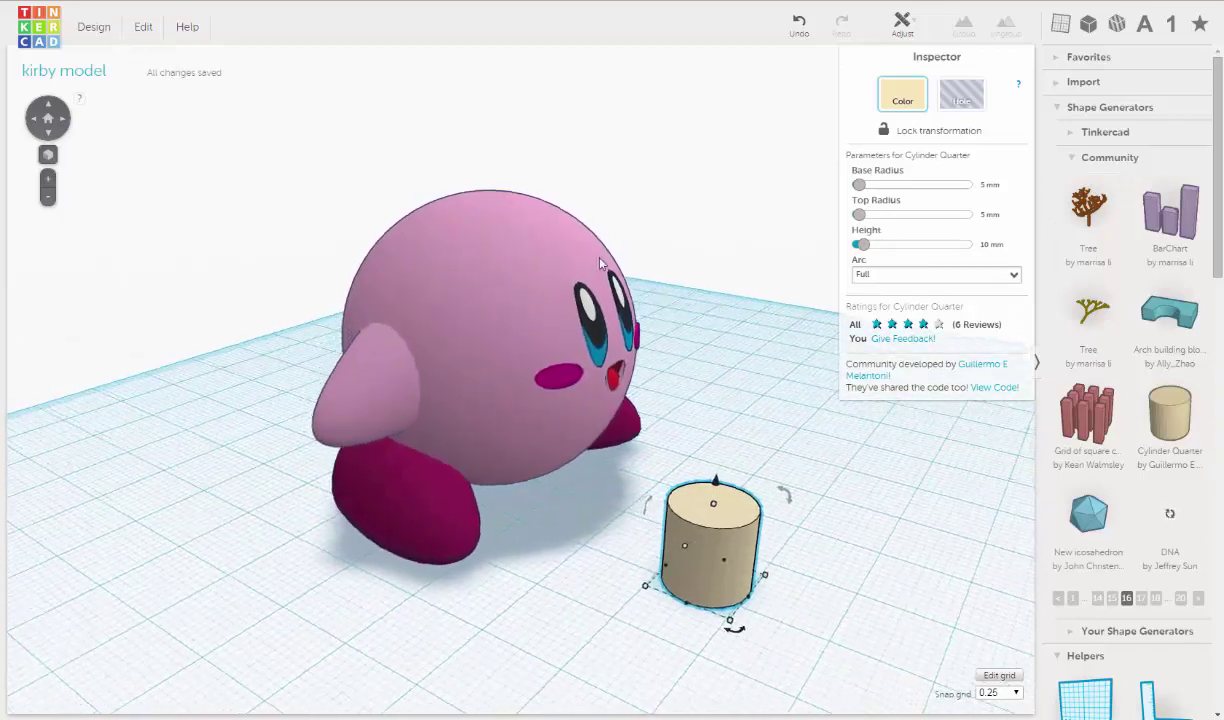
# - Turn Kirby's body sphere into a hole, undoing an accidental nudge
pyautogui.click(470, 210)
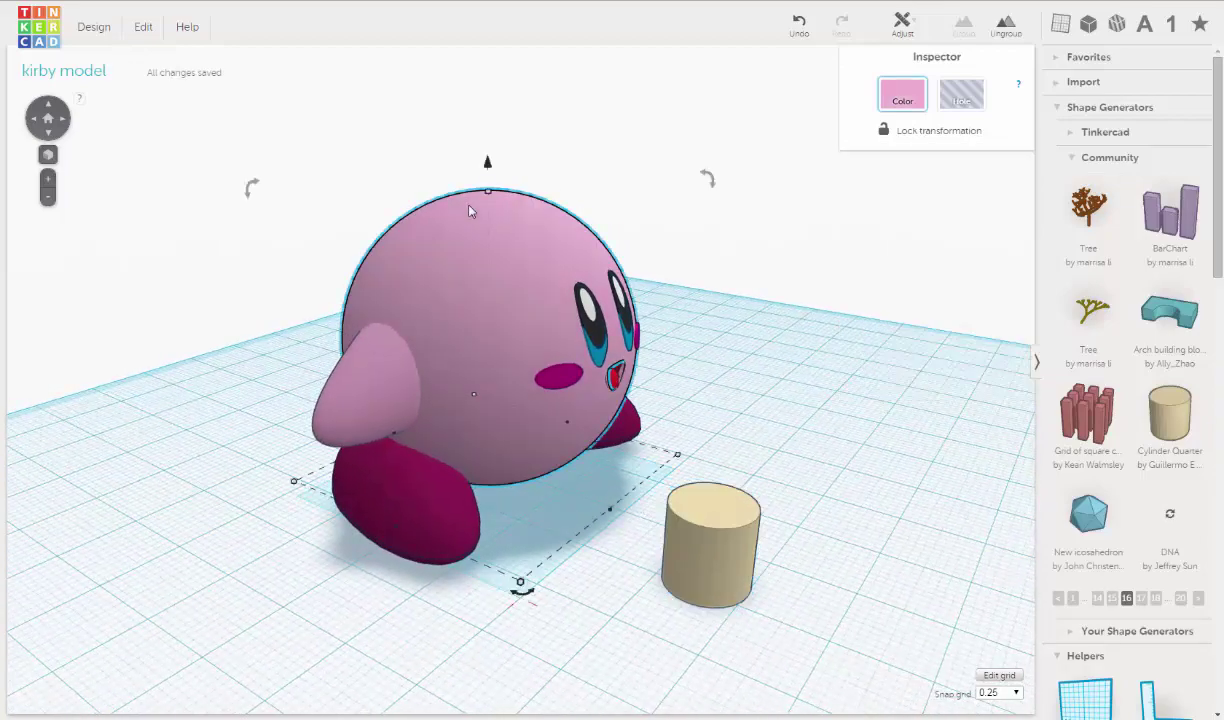
pyautogui.click(978, 104)
pyautogui.moveTo(779, 303); pyautogui.dragTo(752, 506, button='right')
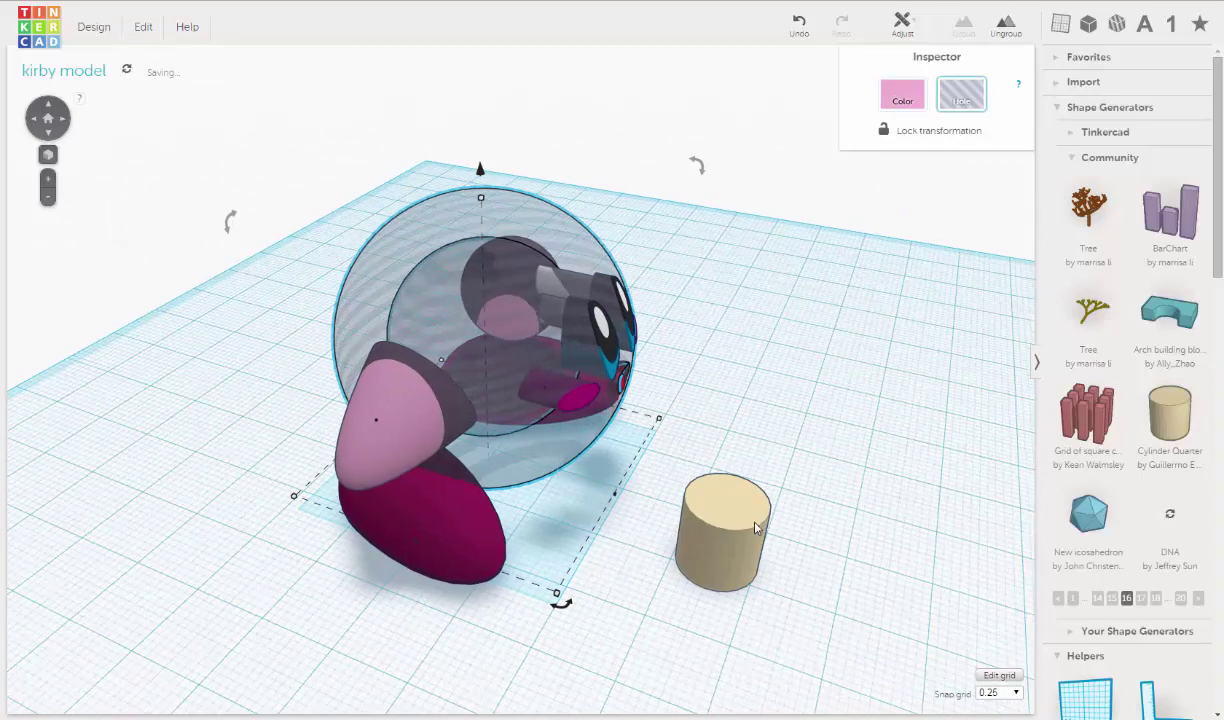
pyautogui.press('f')
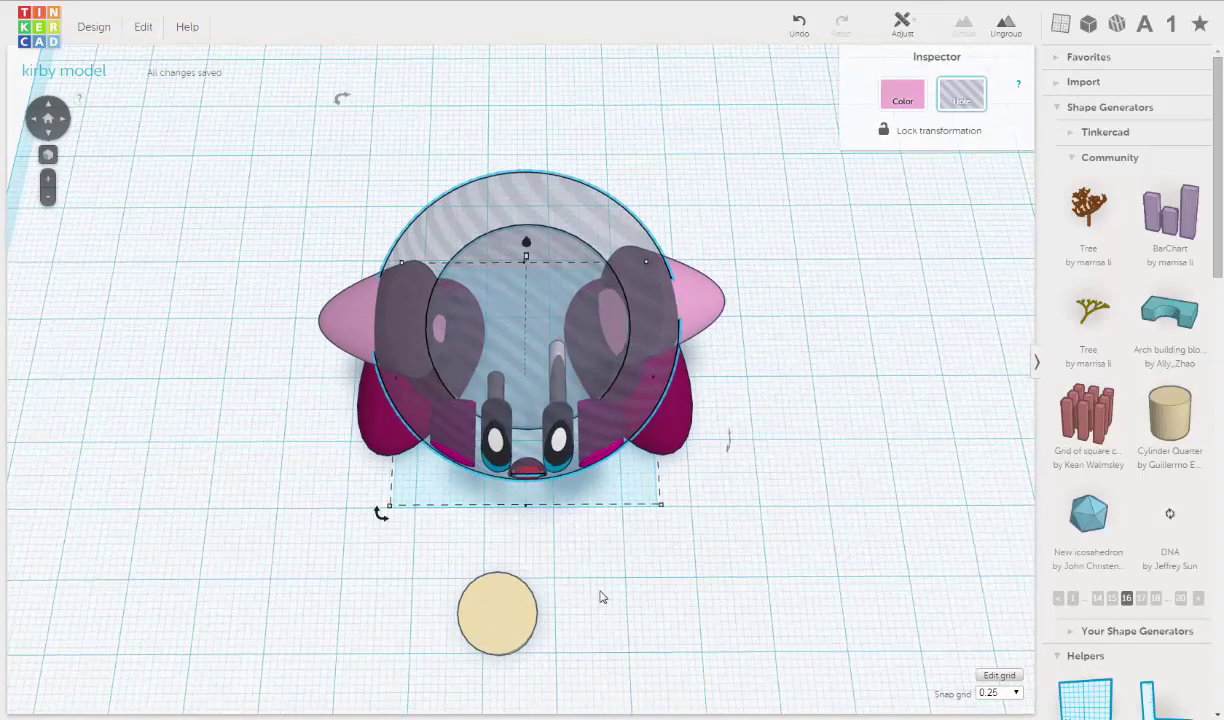
pyautogui.press('Right')
pyautogui.press('Right')
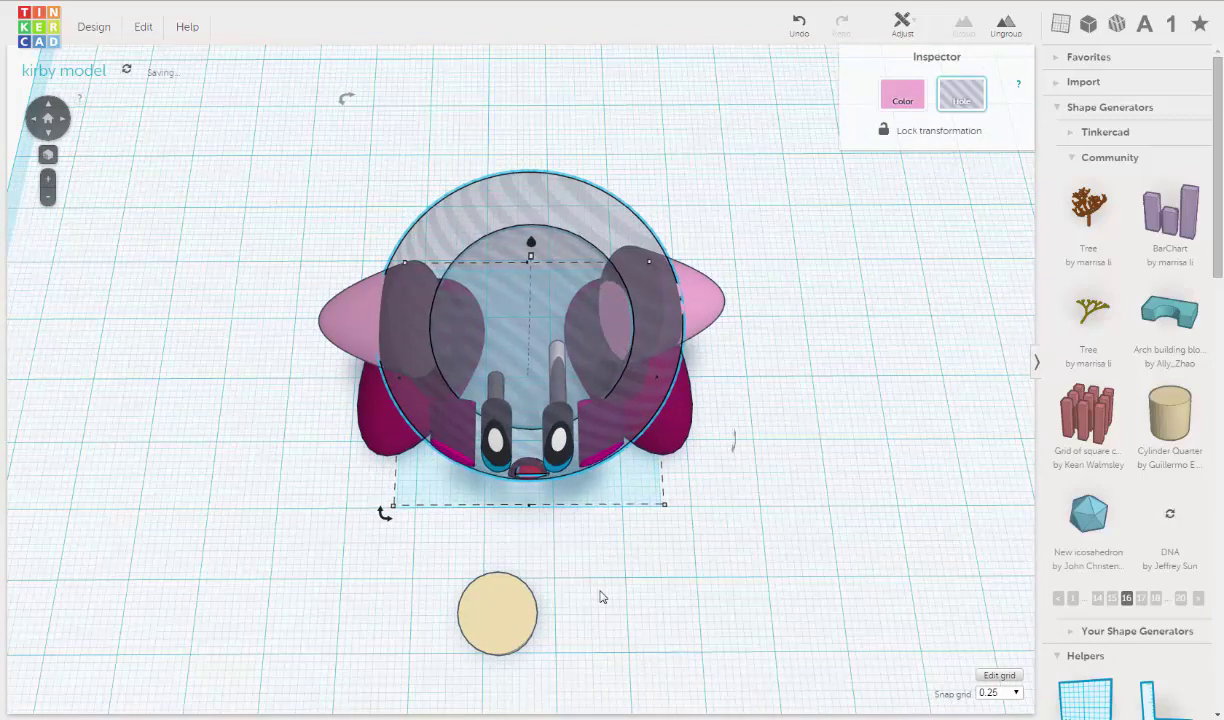
pyautogui.click(790, 35)
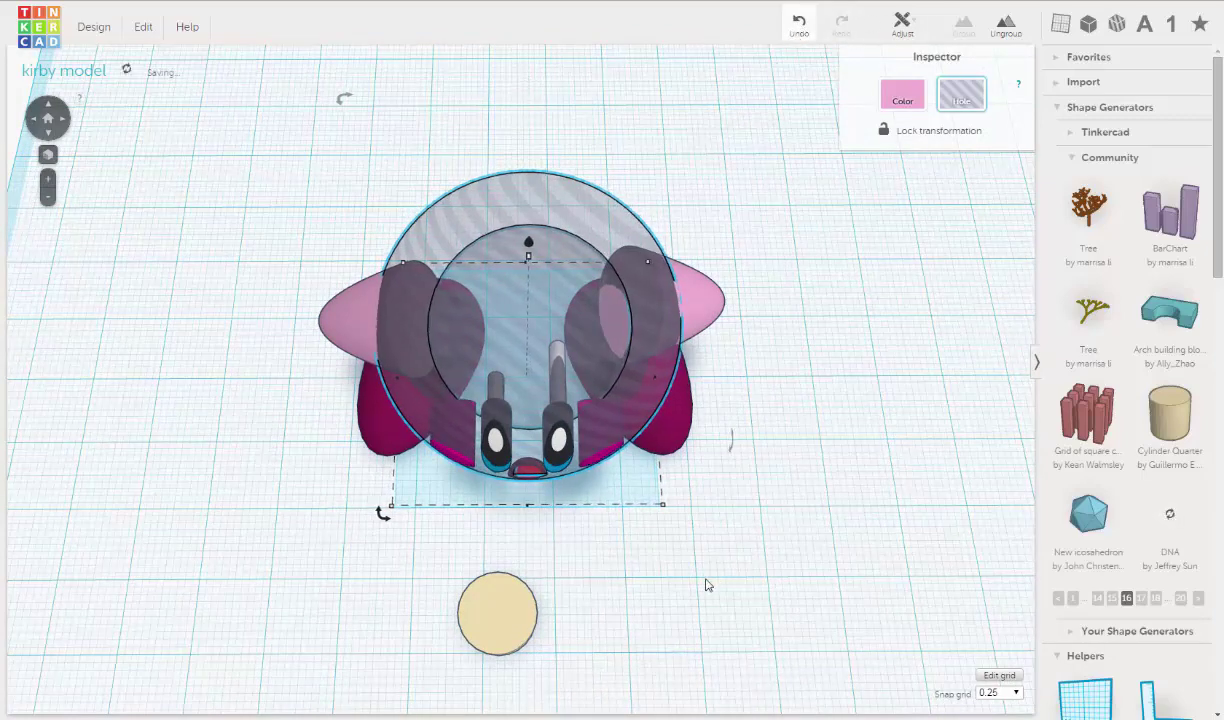
# - Move the small cylinder with arrow keys into Kirby's body, near the face
pyautogui.click(500, 608)
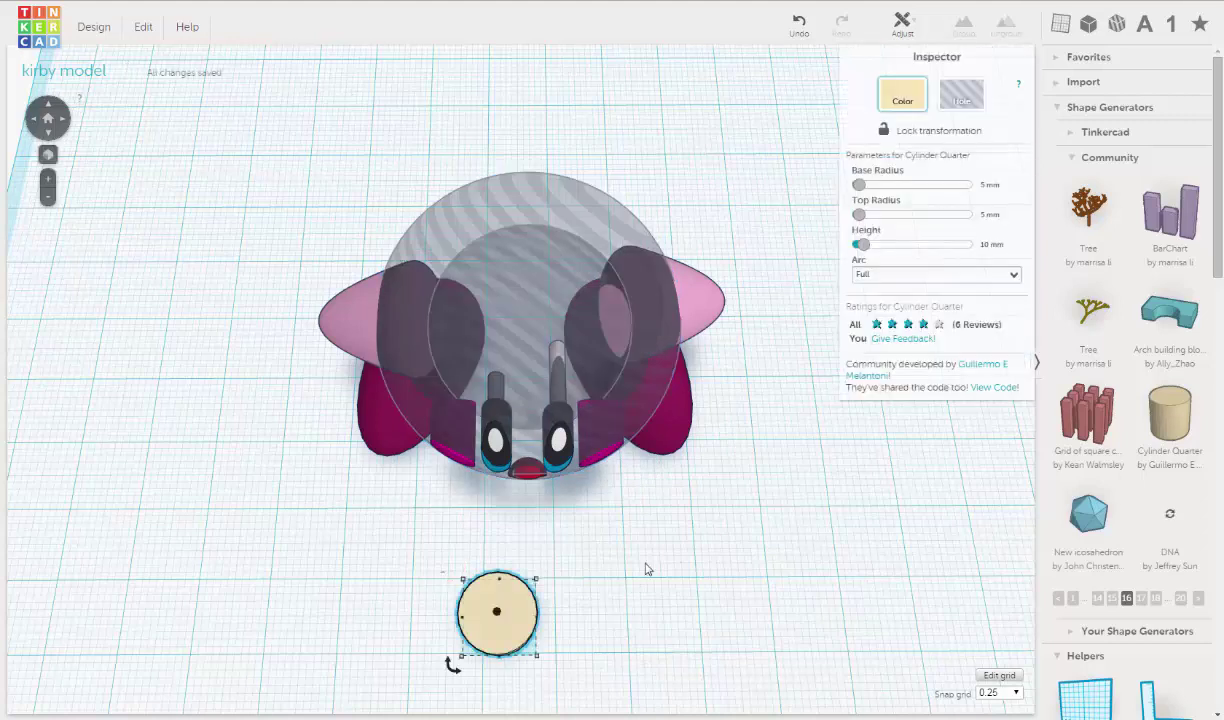
pyautogui.press('Right')
pyautogui.press('Right')
pyautogui.press('Right')
pyautogui.press('Right')
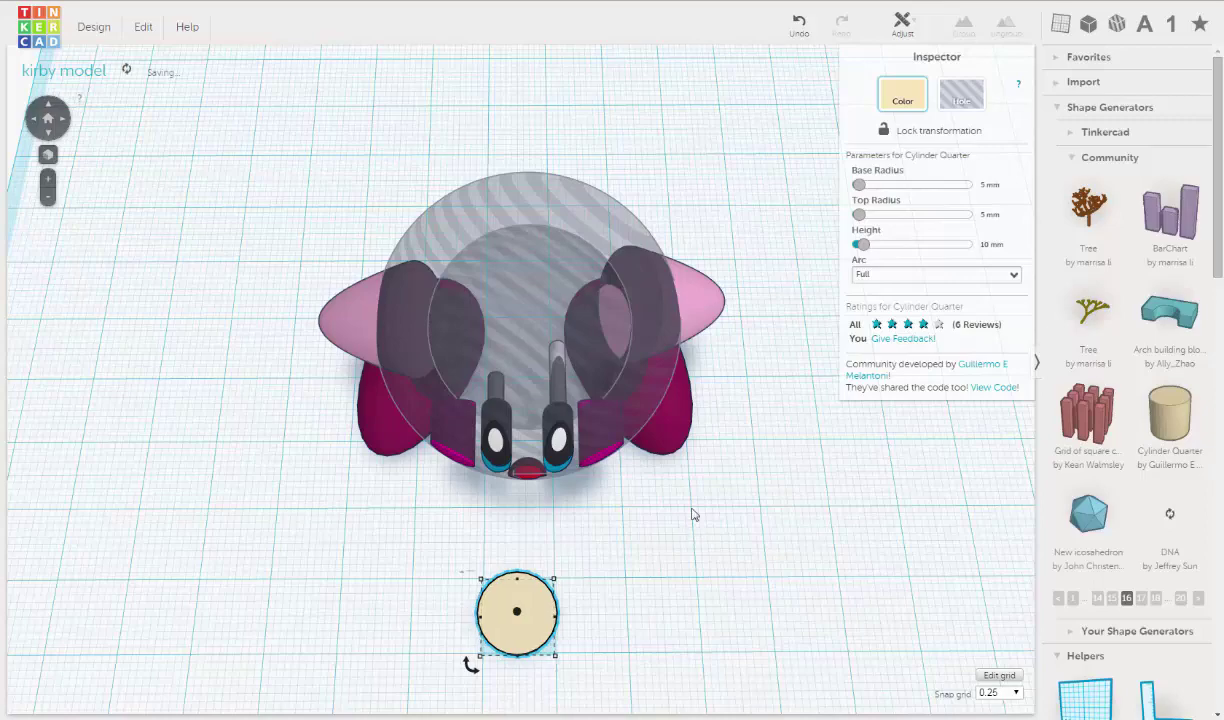
pyautogui.moveTo(701, 395); pyautogui.dragTo(660, 340, button='right')
pyautogui.press('Right')
pyautogui.press('Right')
pyautogui.press('Right')
pyautogui.press('Right')
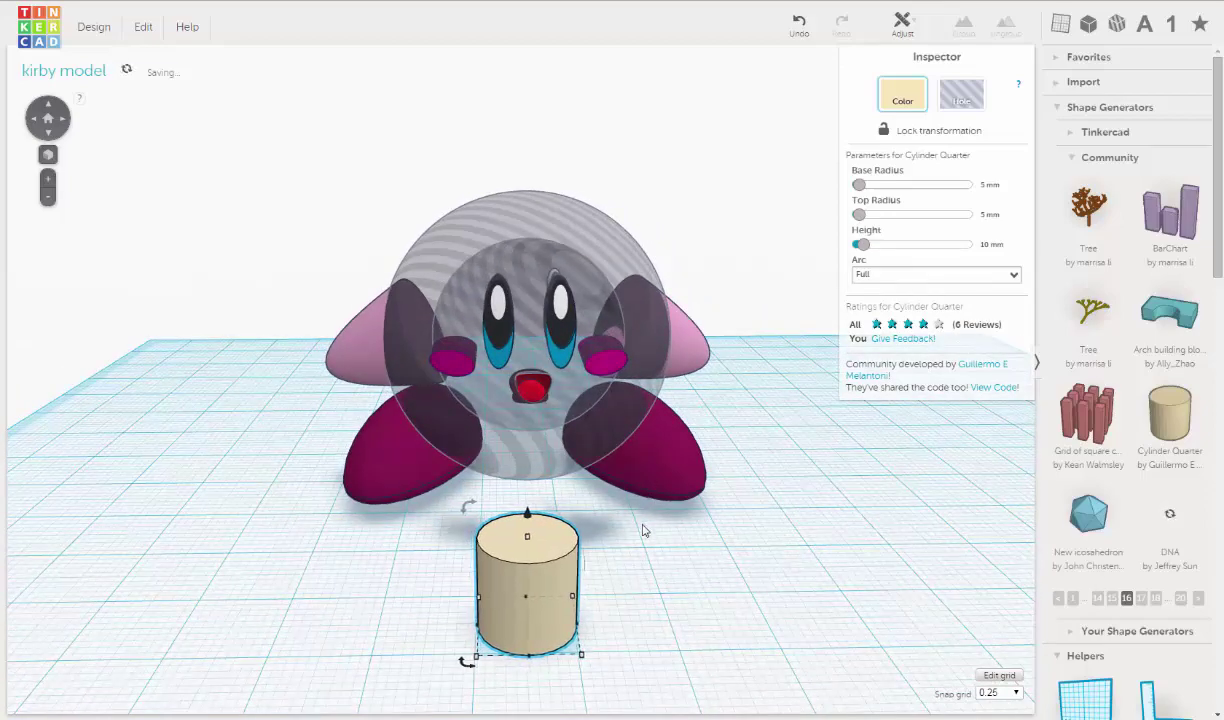
pyautogui.moveTo(643, 622); pyautogui.dragTo(648, 579, button='right')
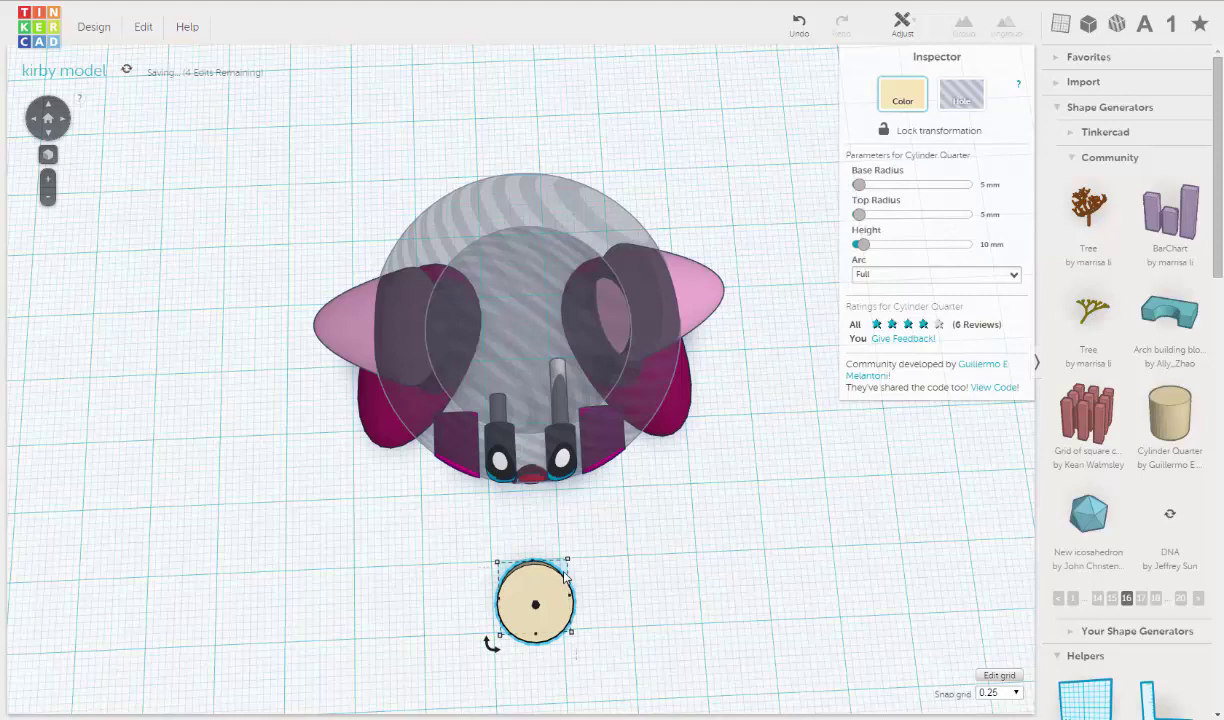
pyautogui.press('Up')
pyautogui.press('Up')
pyautogui.press('Up')
pyautogui.press('Up')
pyautogui.press('Up')
pyautogui.press('Up')
pyautogui.press('Up')
pyautogui.press('Up')
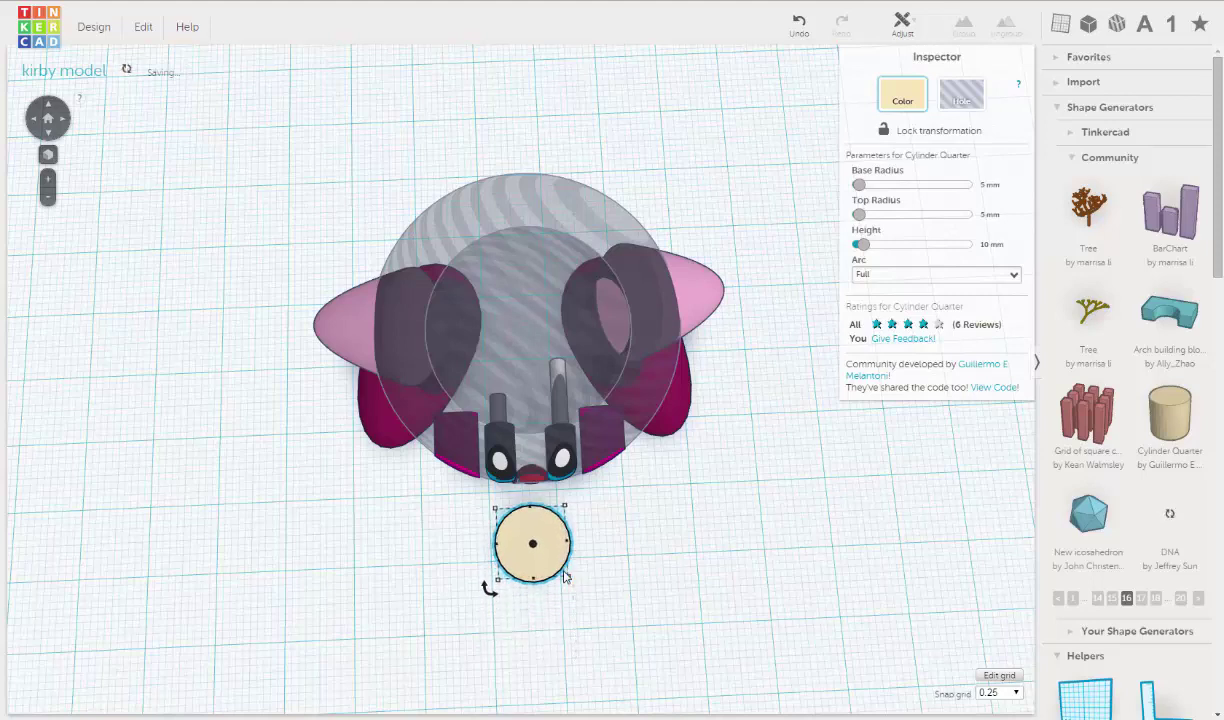
pyautogui.press('Up')
pyautogui.press('Up')
pyautogui.press('Up')
pyautogui.press('Up')
pyautogui.press('Up')
pyautogui.press('Up')
pyautogui.press('Up')
pyautogui.press('Up')
pyautogui.press('Up')
pyautogui.press('Up')
pyautogui.press('Up')
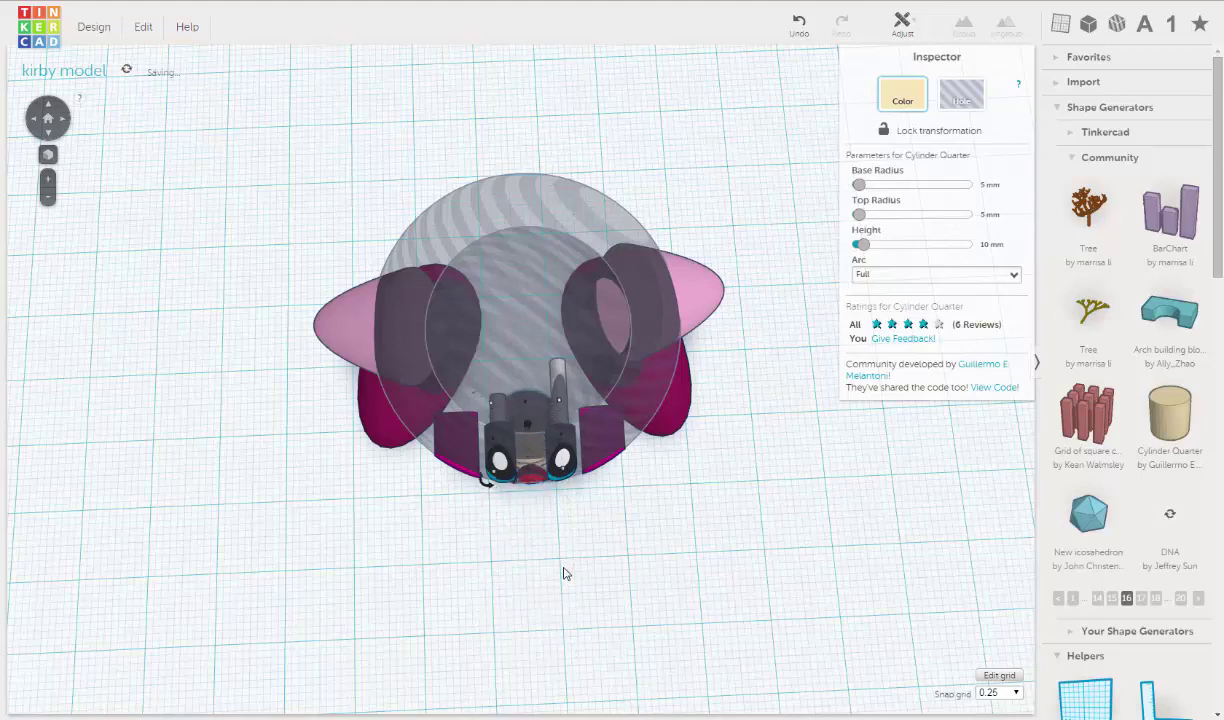
pyautogui.press('Up')
pyautogui.press('Up')
pyautogui.press('Up')
pyautogui.press('Up')
pyautogui.press('Up')
pyautogui.press('Up')
pyautogui.press('Up')
pyautogui.press('Up')
pyautogui.press('Up')
pyautogui.press('Up')
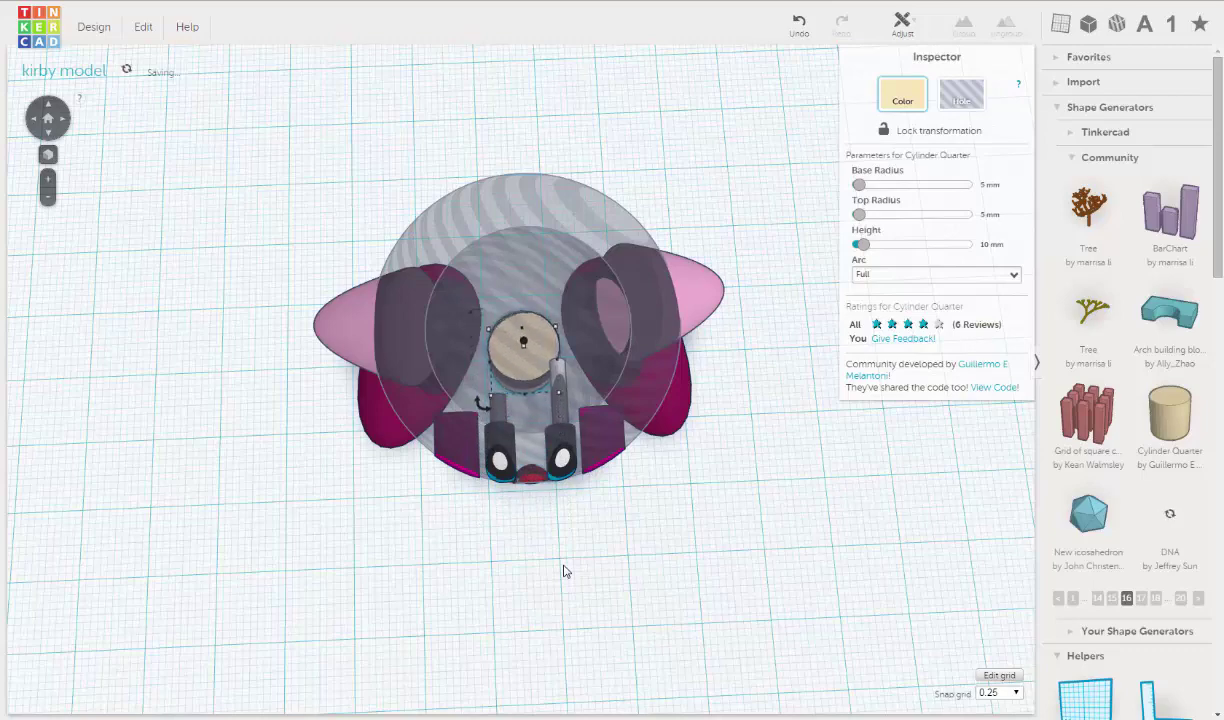
pyautogui.press('Down')
pyautogui.press('Up')
pyautogui.press('Down')
pyautogui.press('Up')
# - Increase the cylinder's height from 10 mm to 12 mm and orbit to check it
pyautogui.moveTo(555, 590); pyautogui.dragTo(553, 354, button='right')
pyautogui.moveTo(489, 397); pyautogui.dragTo(418, 528, button='right')
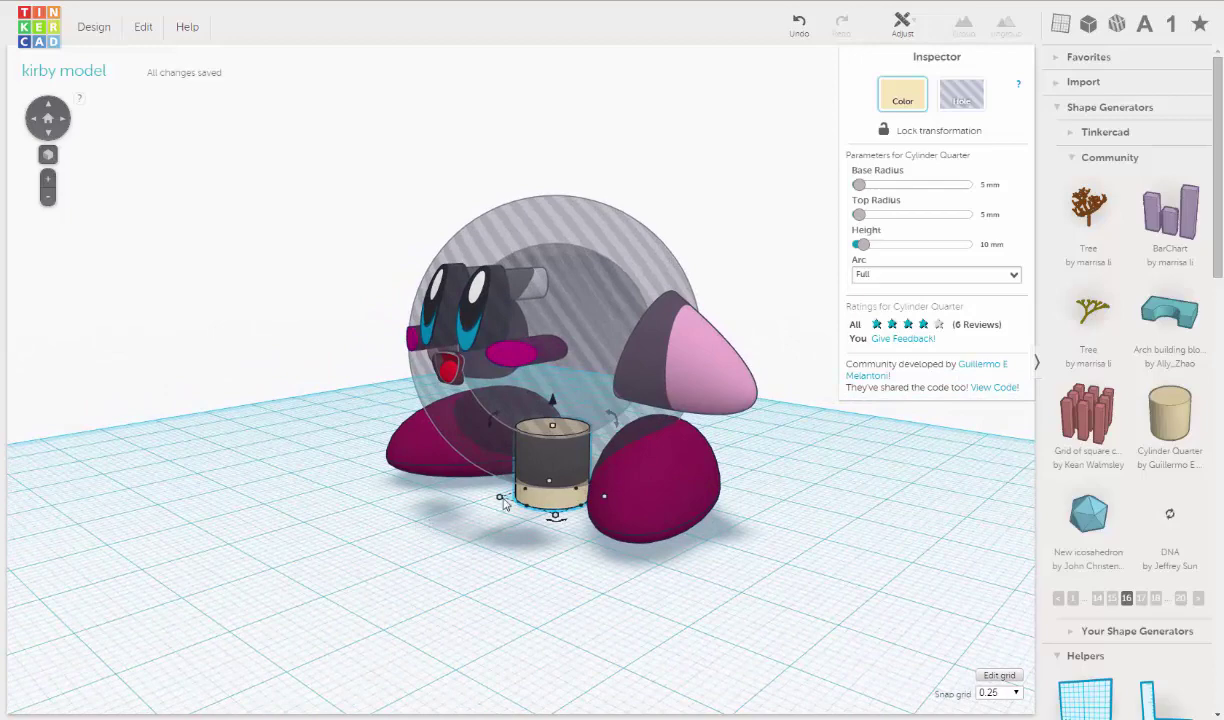
pyautogui.click(986, 244)
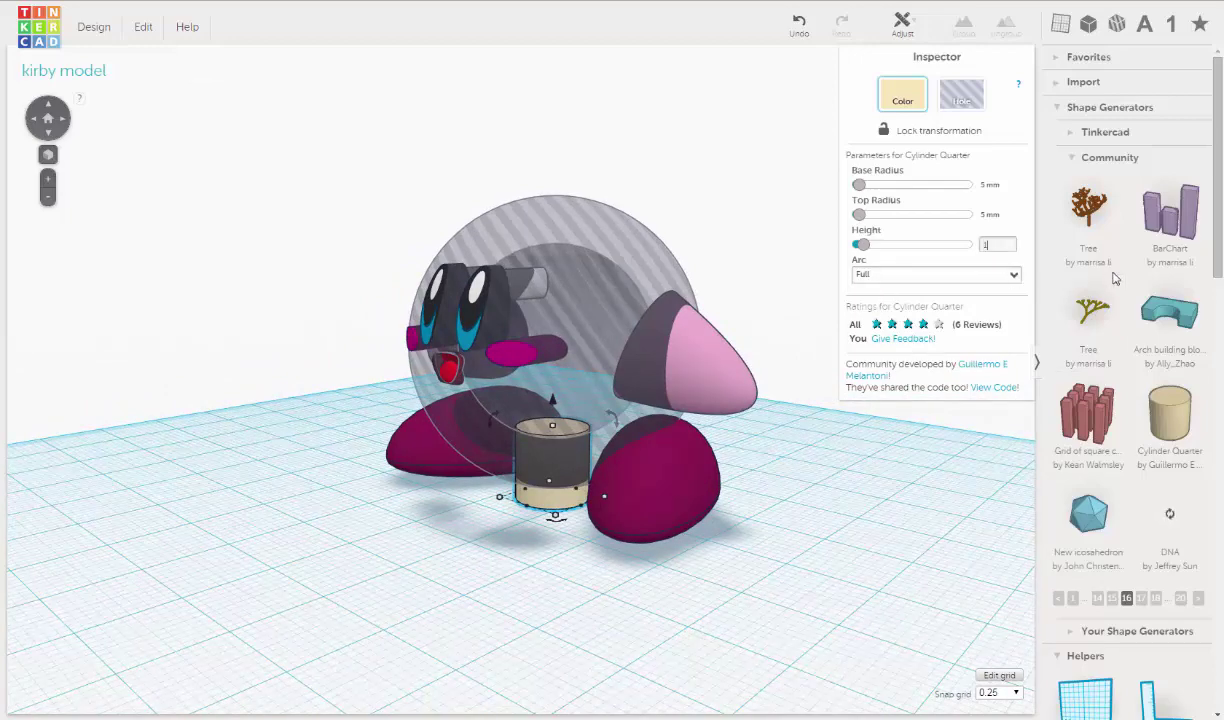
pyautogui.press('Return')
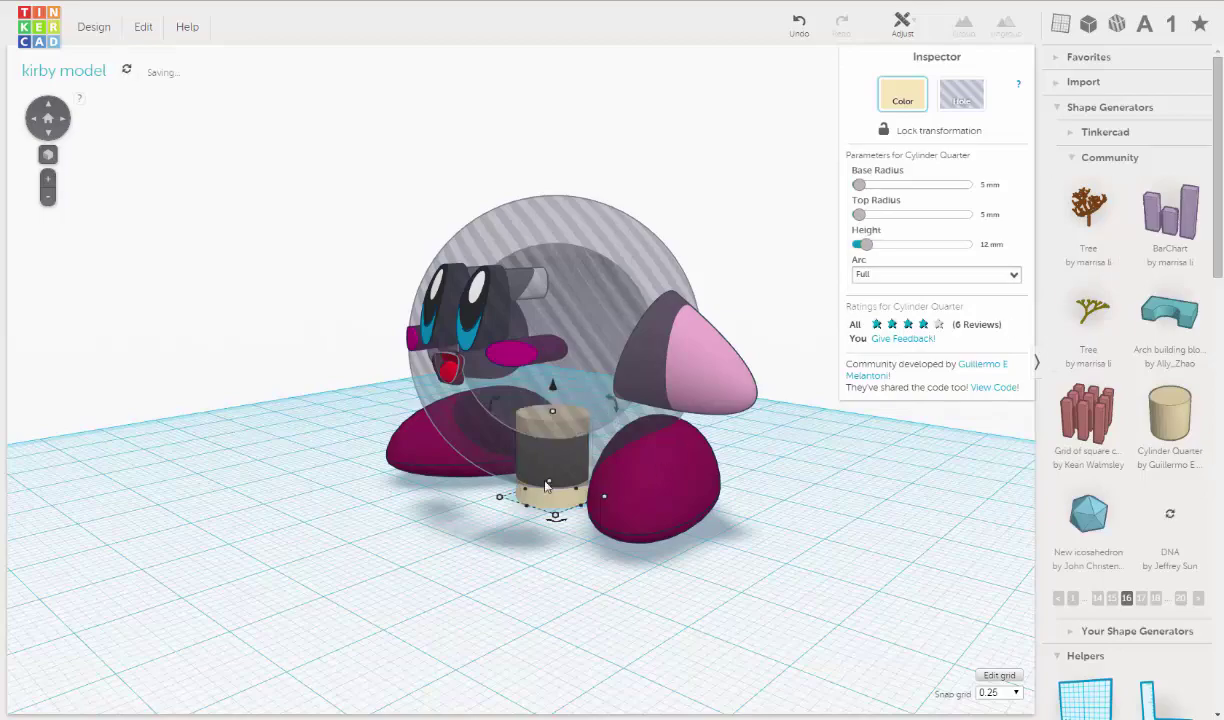
pyautogui.moveTo(561, 526); pyautogui.dragTo(604, 544, button='right')
pyautogui.moveTo(516, 550); pyautogui.dragTo(568, 548, button='right')
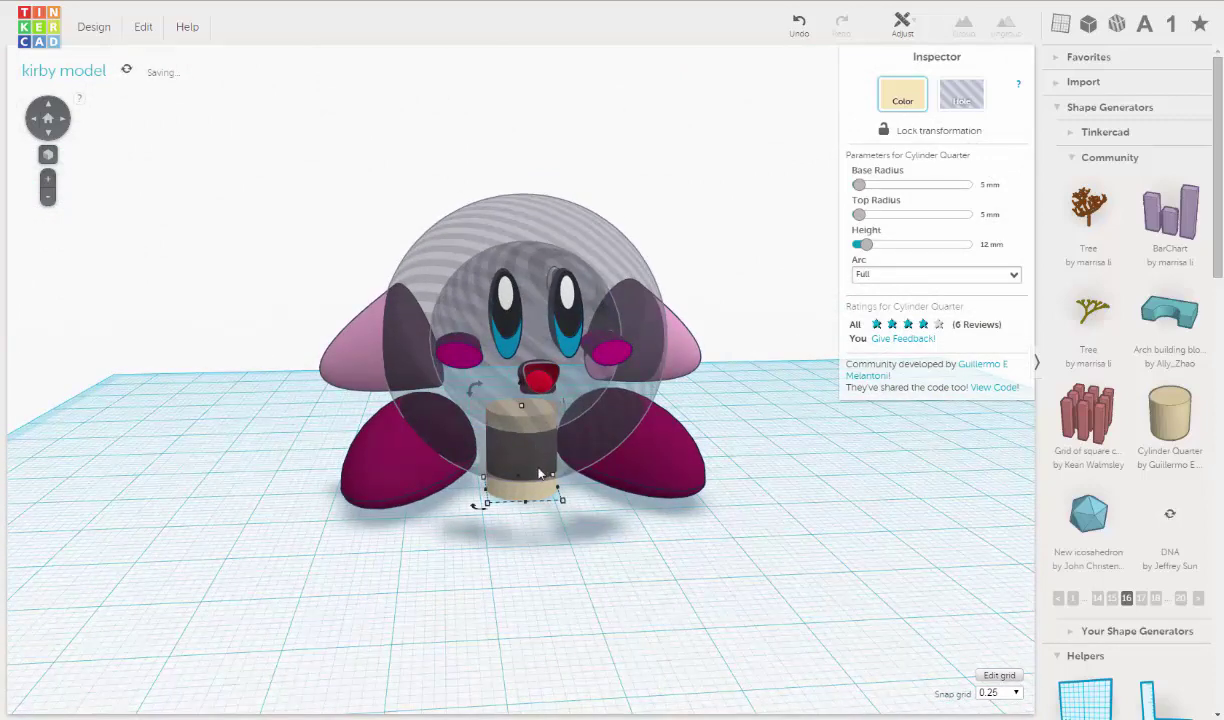
# - Make the cylinder a hole and the body sphere solid light pink
pyautogui.click(945, 98)
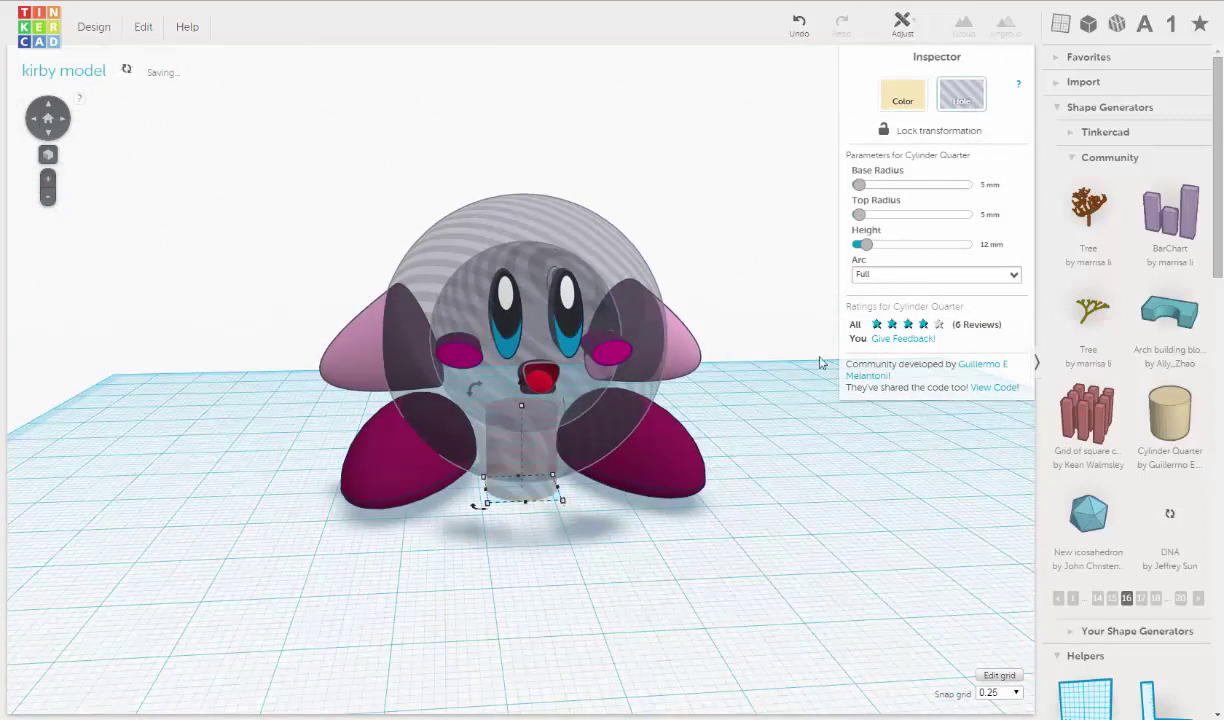
pyautogui.click(622, 266)
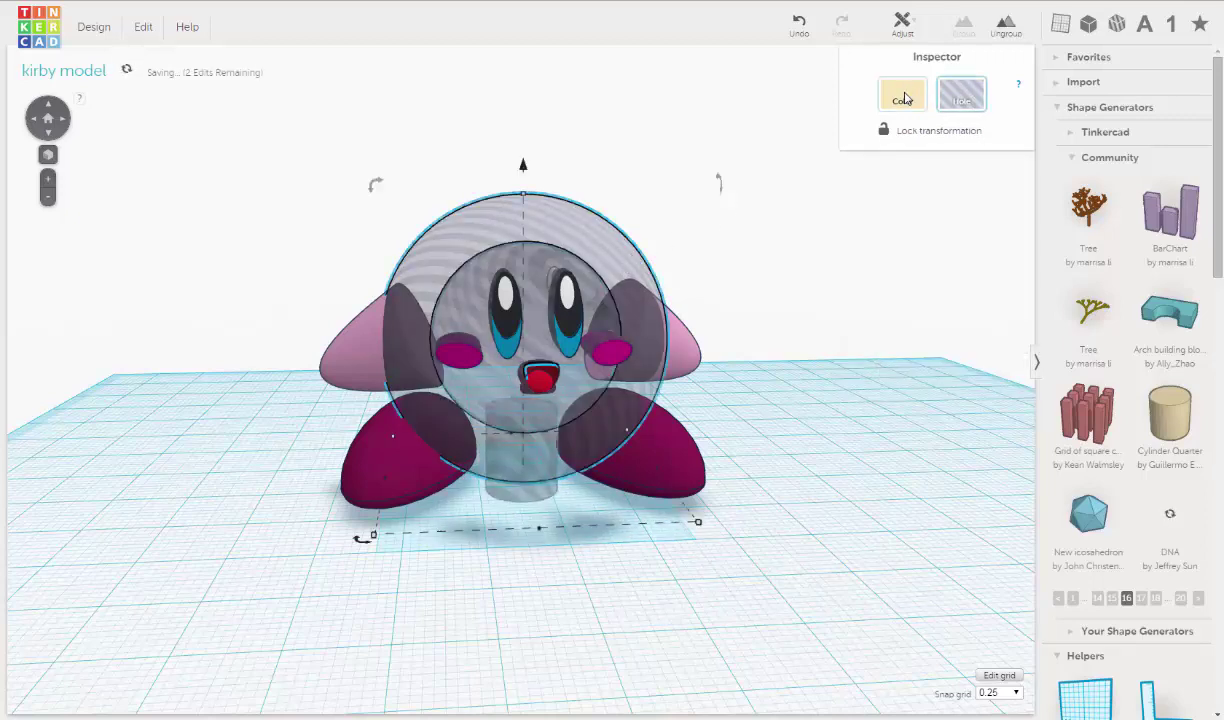
pyautogui.click(904, 99)
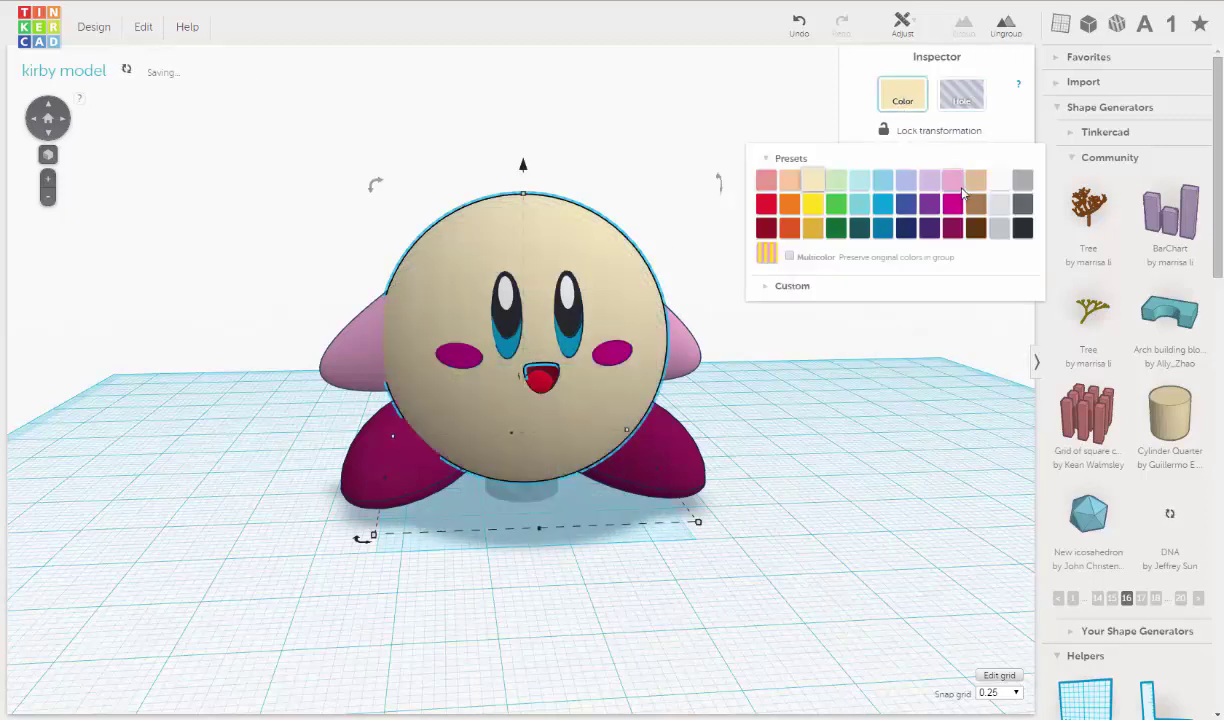
pyautogui.click(924, 181)
pyautogui.moveTo(822, 439); pyautogui.dragTo(833, 410, button='right')
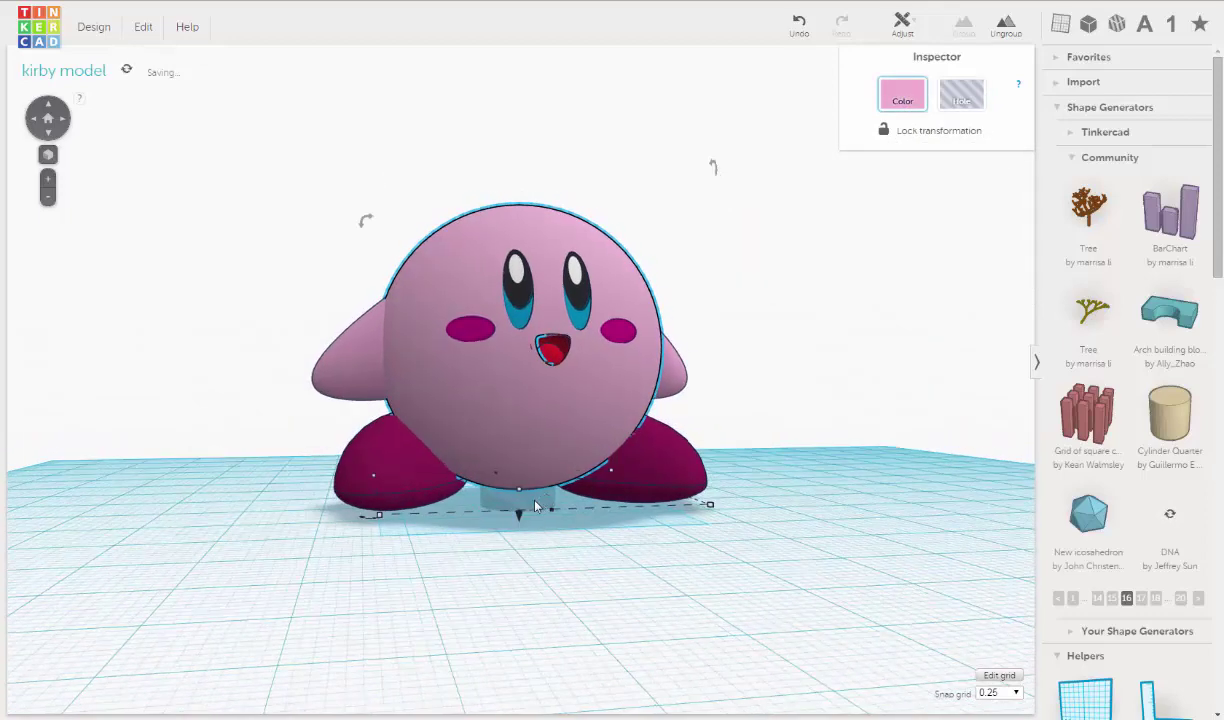
# - Group the body sphere with the cylinder hole to hollow the body
pyautogui.click(572, 546)
pyautogui.click(509, 436)
pyautogui.keyDown('shift'); pyautogui.click(505, 506); pyautogui.keyUp('shift')
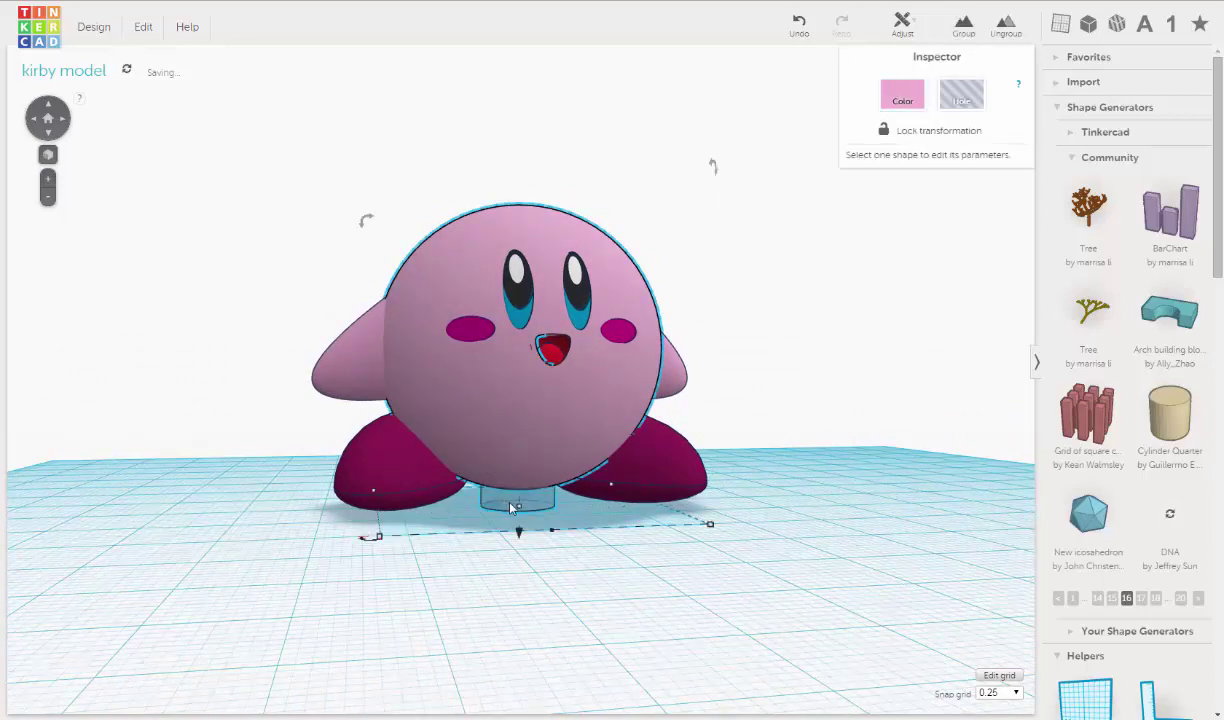
pyautogui.click(976, 30)
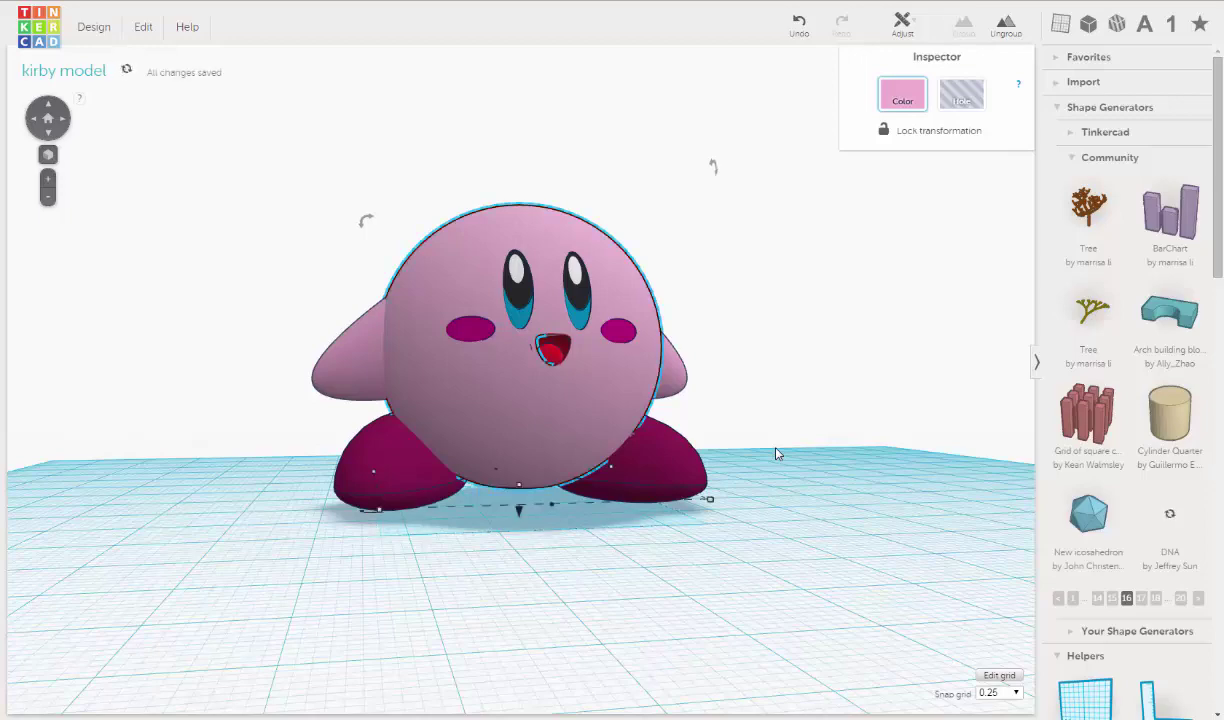
pyautogui.moveTo(790, 489); pyautogui.dragTo(729, 462, button='right')
pyautogui.scroll(5, 729, 462)
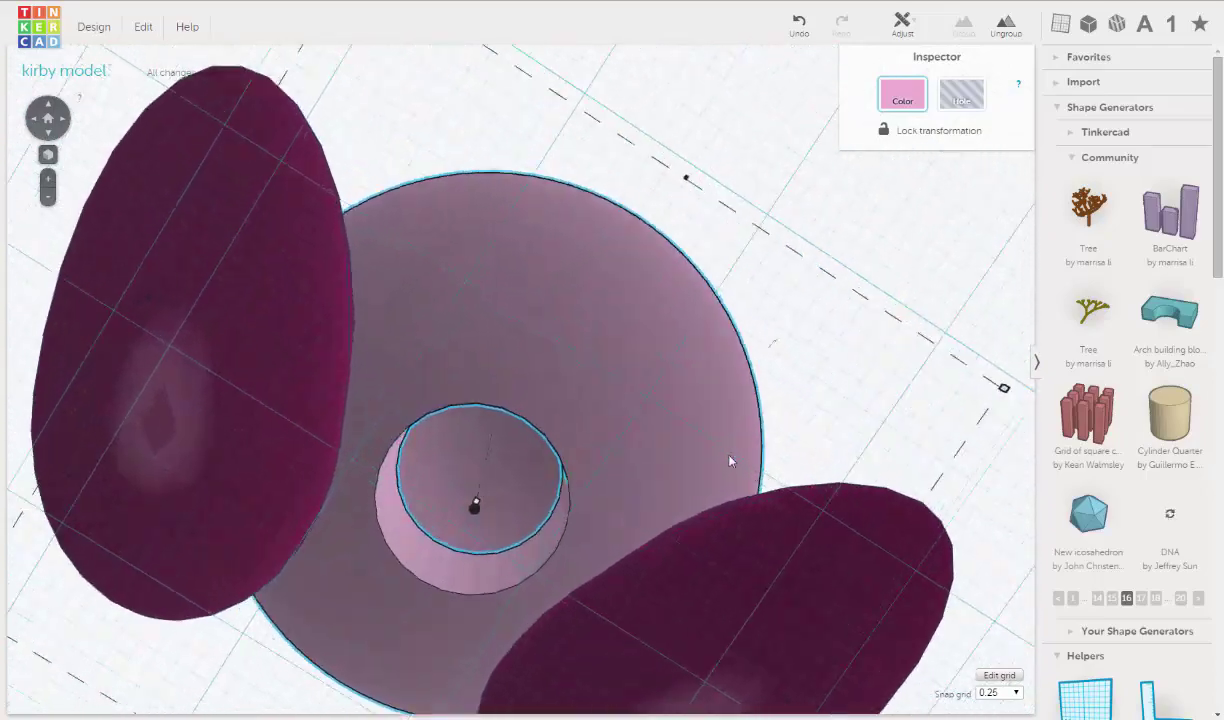
pyautogui.scroll(-4, 827, 403)
pyautogui.moveTo(827, 403); pyautogui.dragTo(700, 585, button='right')
pyautogui.moveTo(542, 565); pyautogui.dragTo(675, 582, button='right')
pyautogui.scroll(-2, 637, 567)
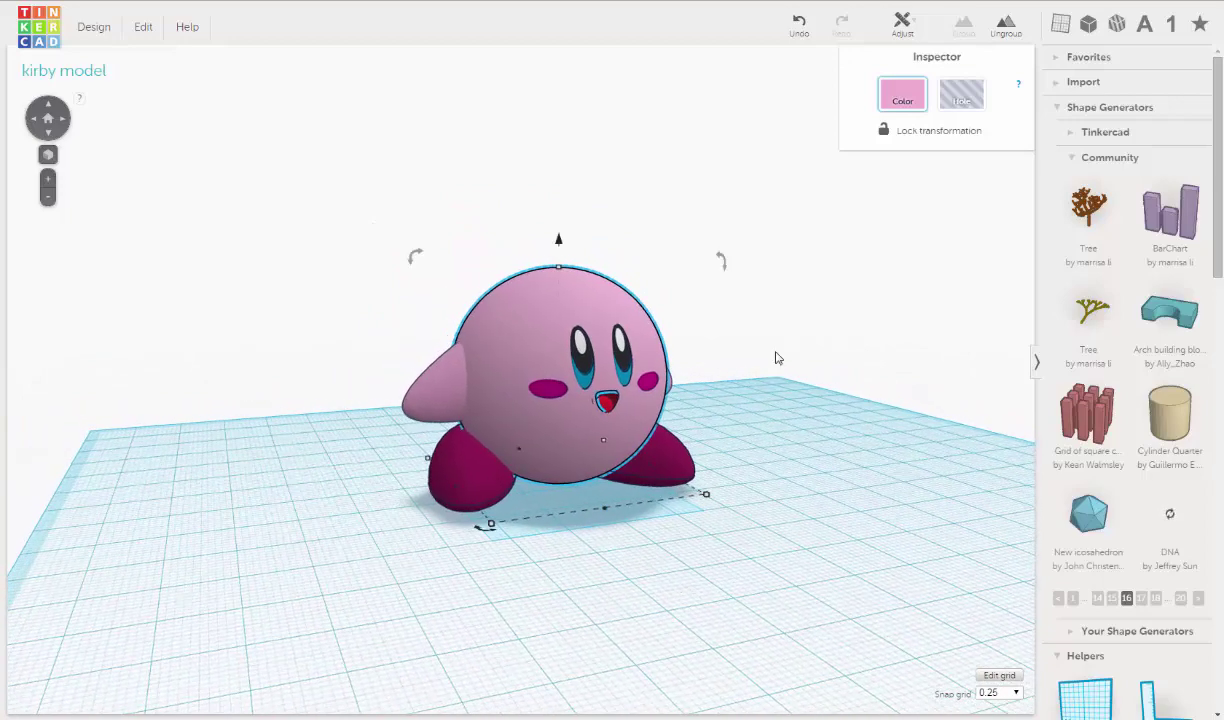
pyautogui.click(425, 196)
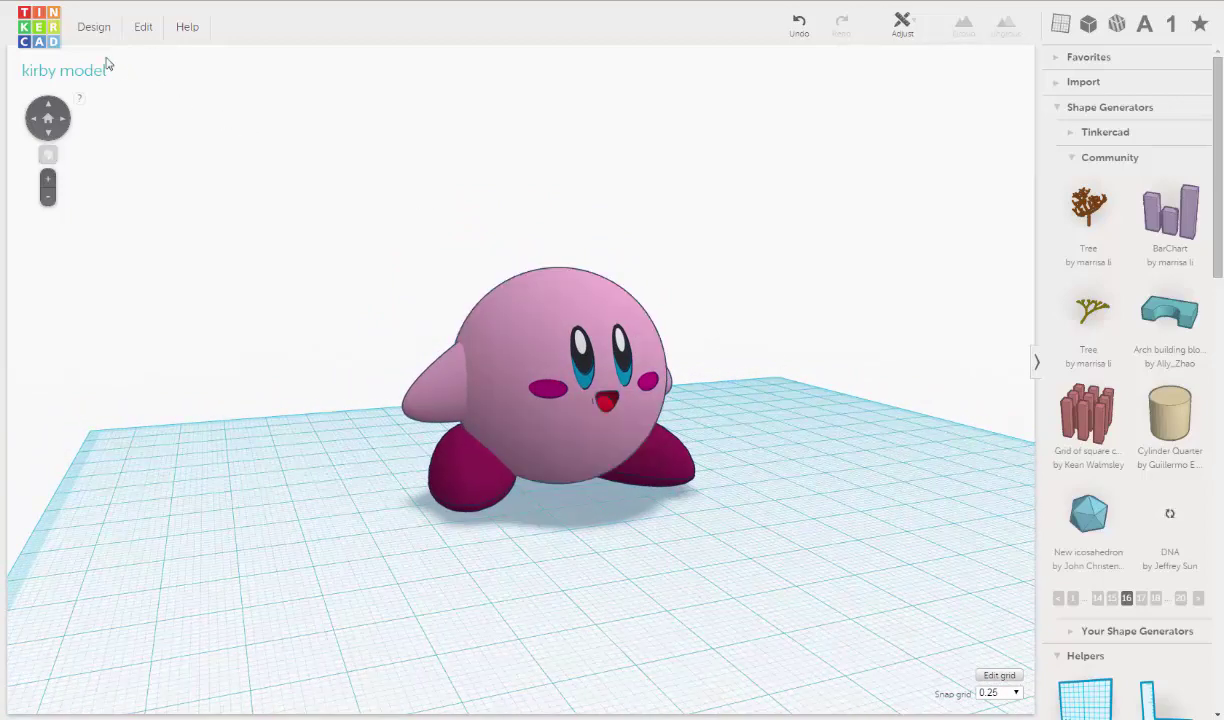
# - Order a 3D print via Shapeways, uploading the design for full-colour printing
pyautogui.click(94, 27)
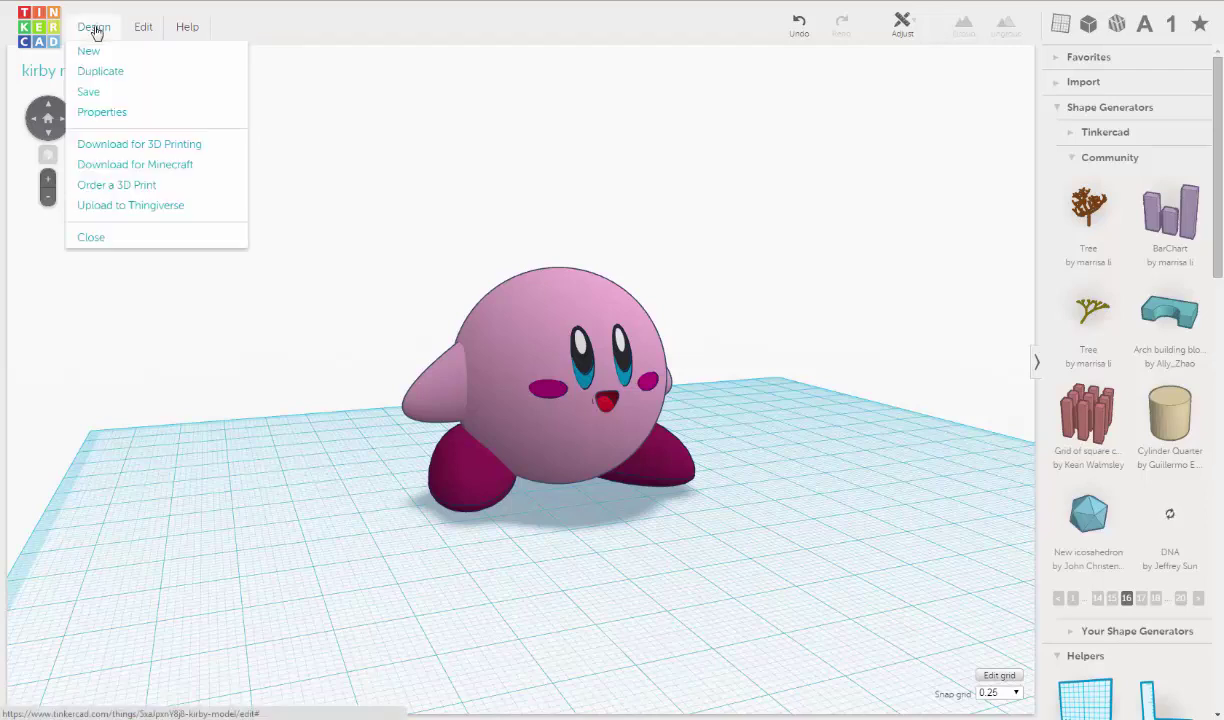
pyautogui.click(116, 185)
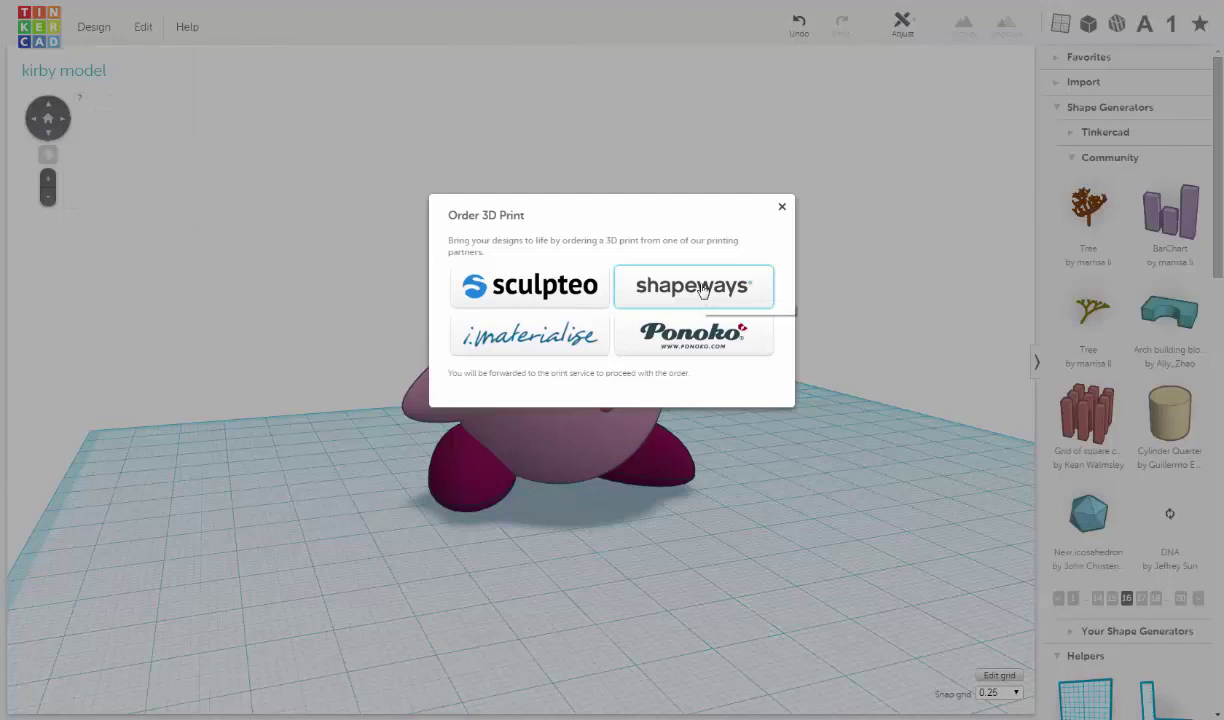
pyautogui.click(703, 283)
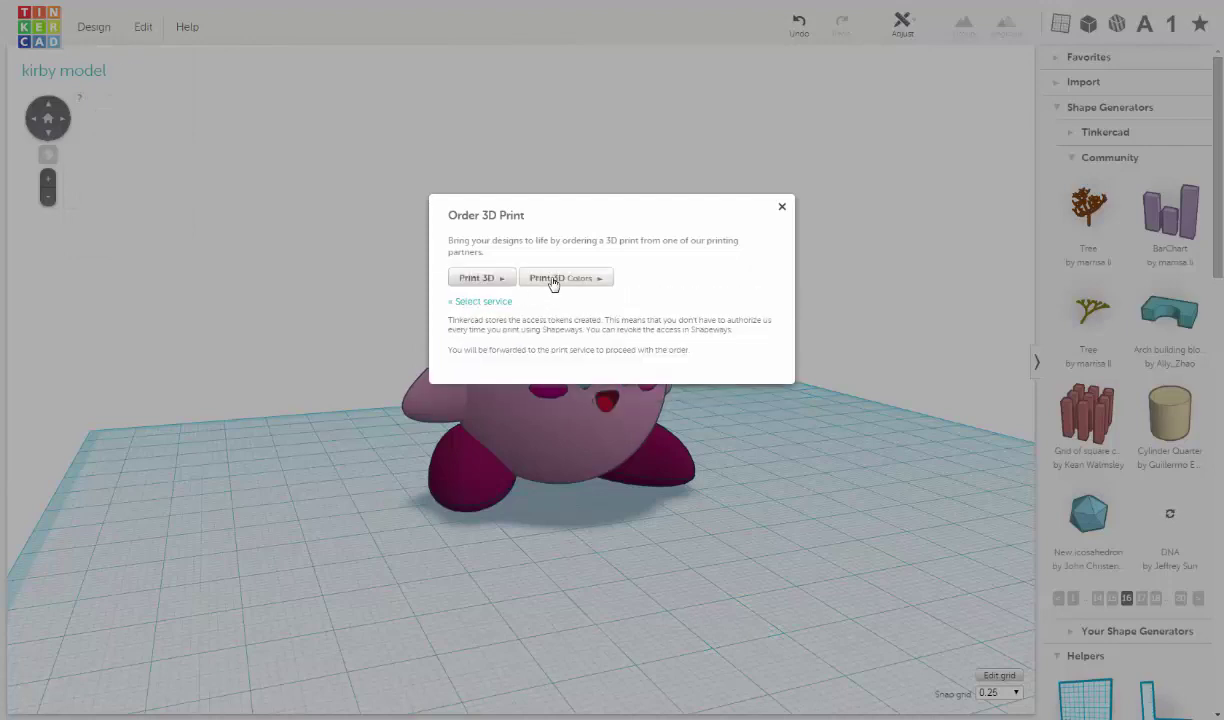
pyautogui.click(553, 280)
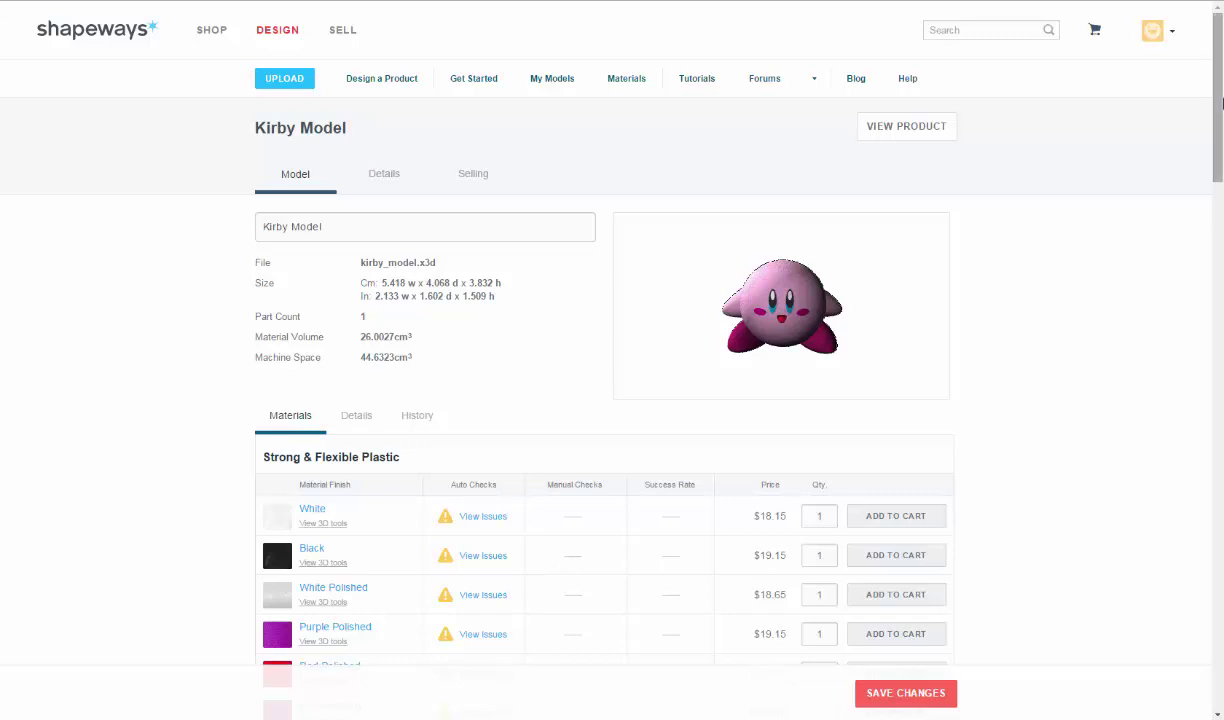
pyautogui.moveTo(1217, 112); pyautogui.dragTo(457, 613)
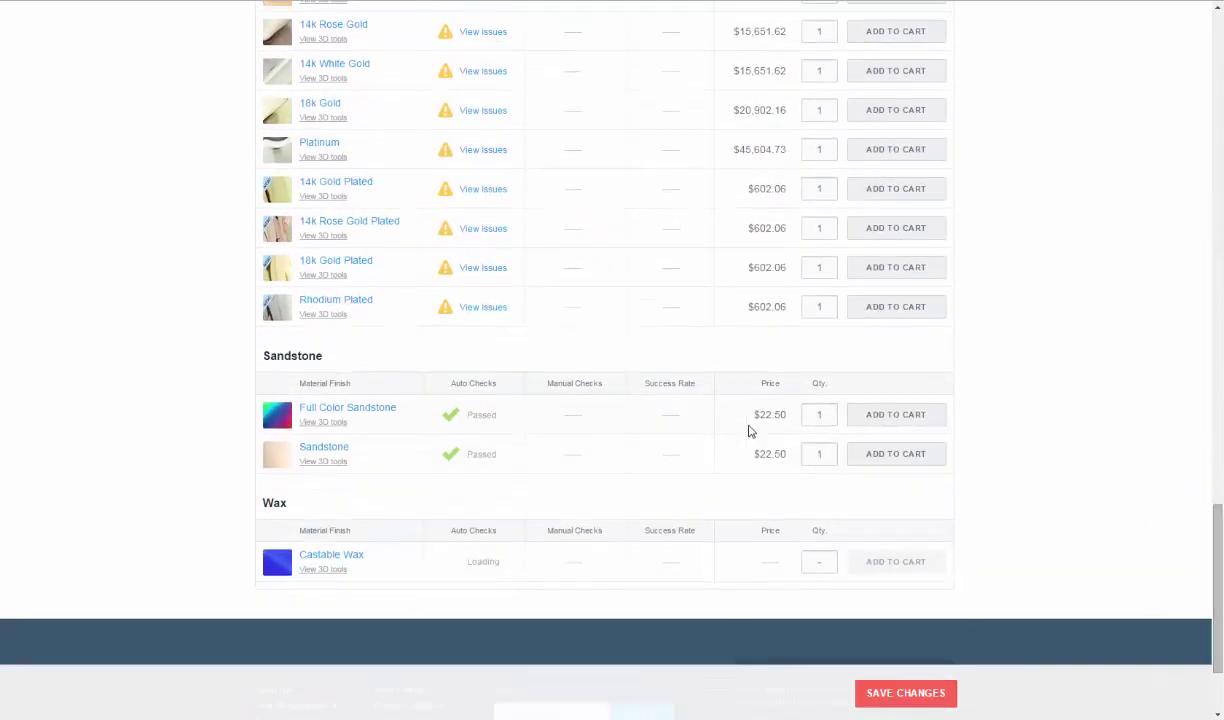
pyautogui.moveTo(774, 414)
pyautogui.scroll(15, 222, 414)
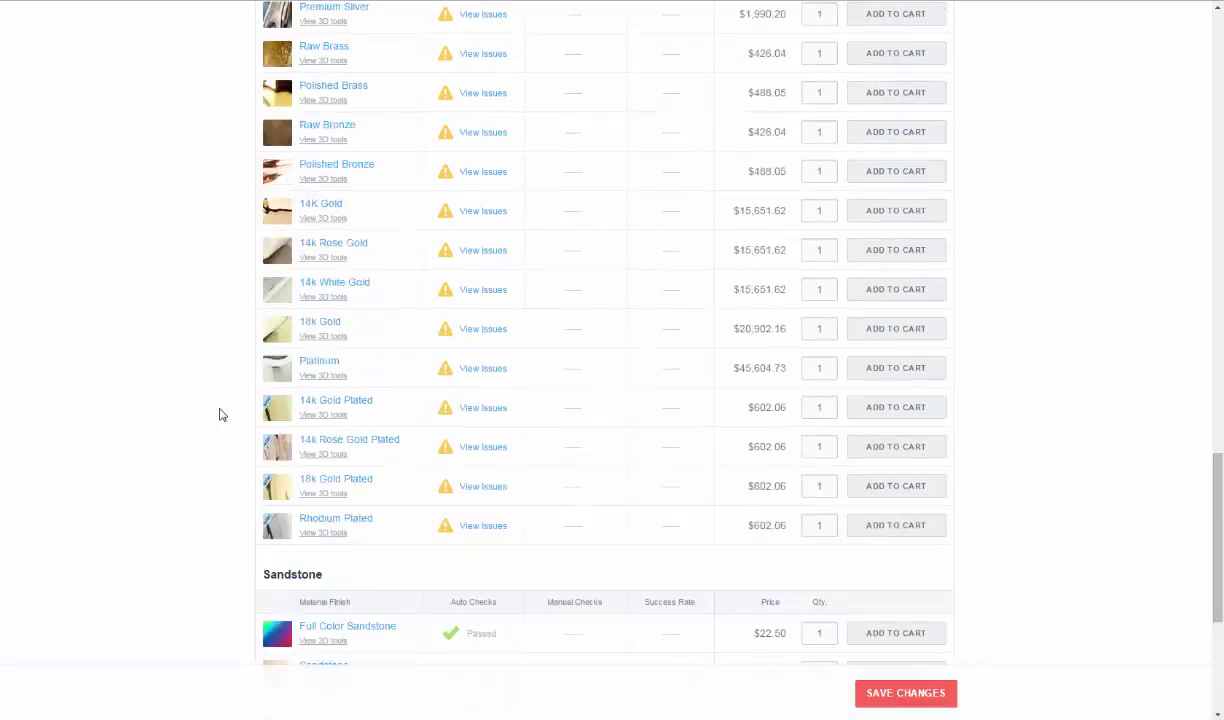
pyautogui.scroll(10, 220, 414)
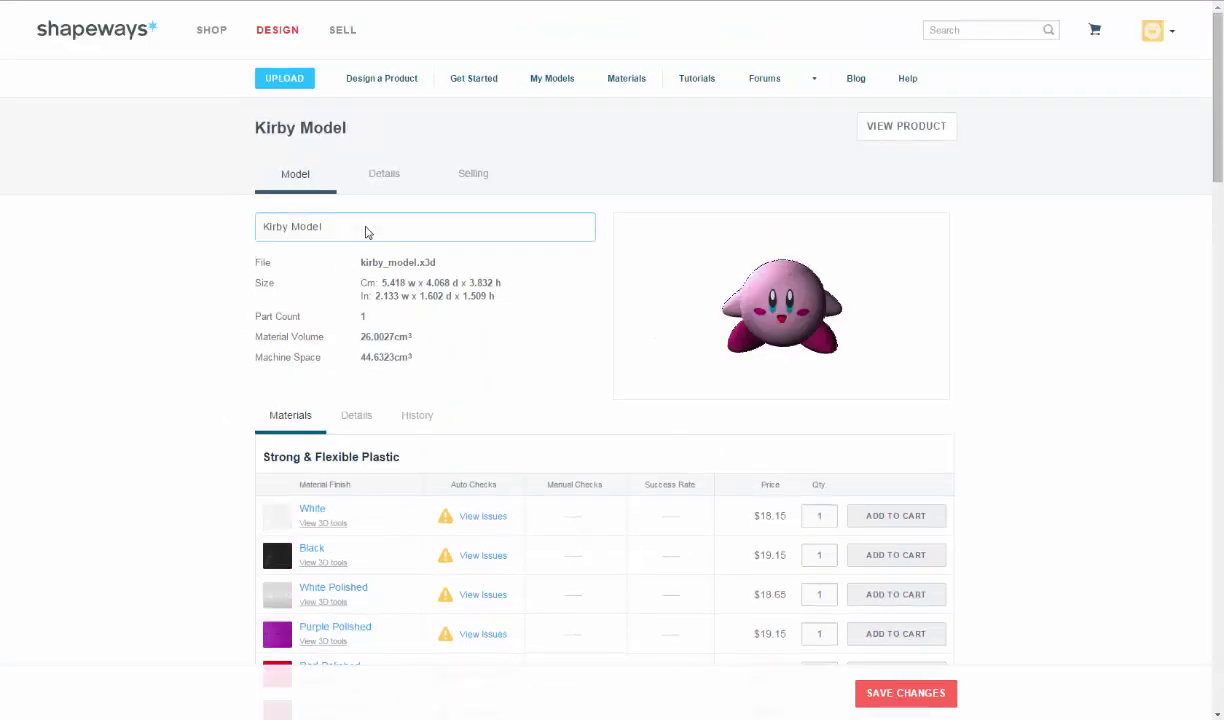
# - Append ' Medium HOLLOW' to the model name
pyautogui.click(368, 227)
pyautogui.write('Medium HOLLO')
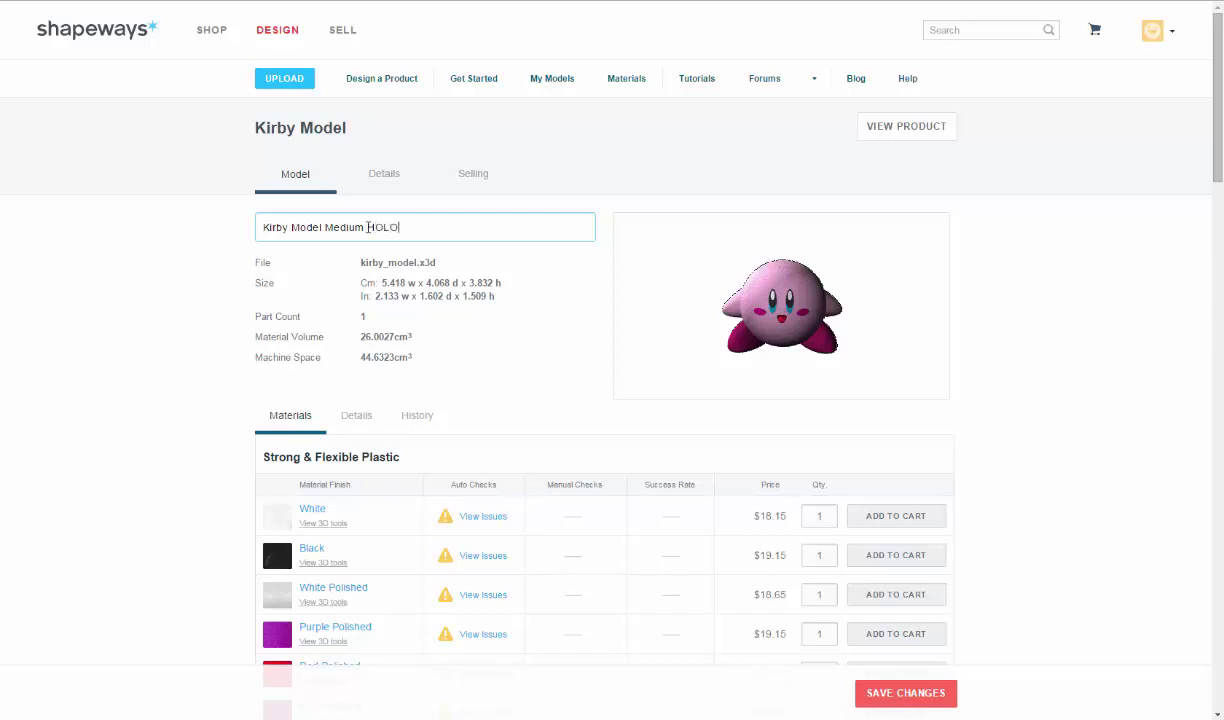
pyautogui.write('W')
# - Save the renamed Kirby Model Medium HOLLOW and open its Details tab
pyautogui.scroll(-10, 214, 360)
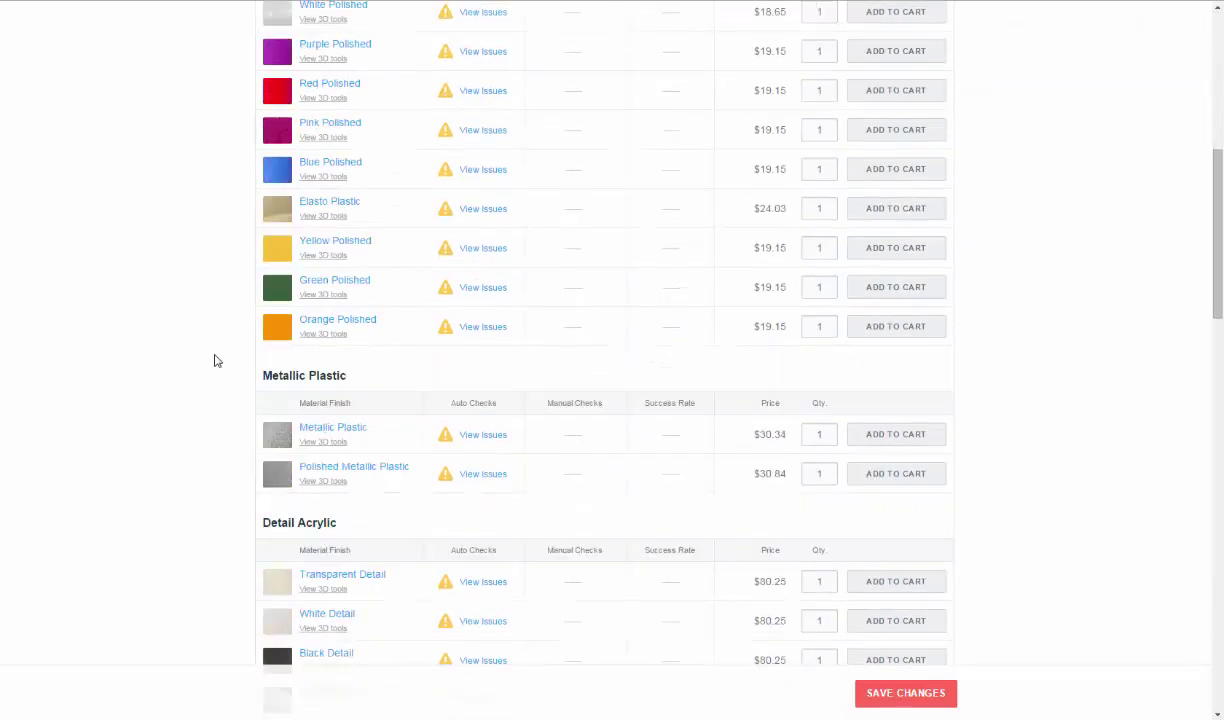
pyautogui.scroll(-15, 214, 360)
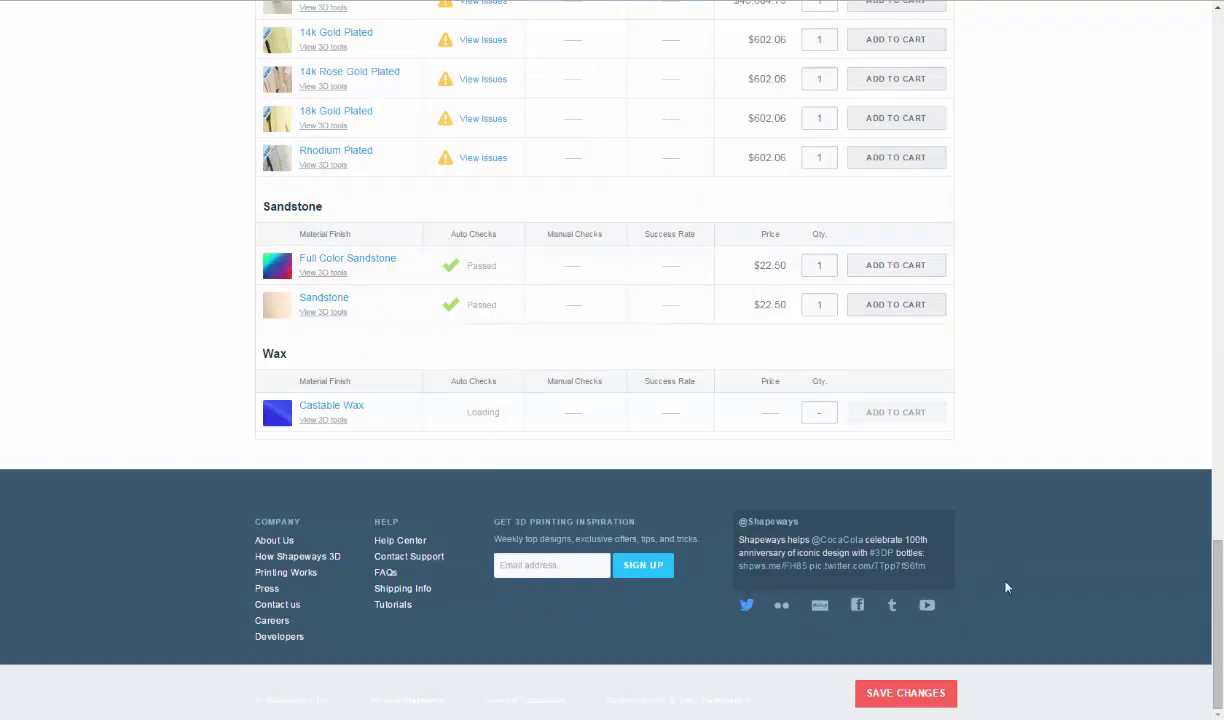
pyautogui.click(918, 694)
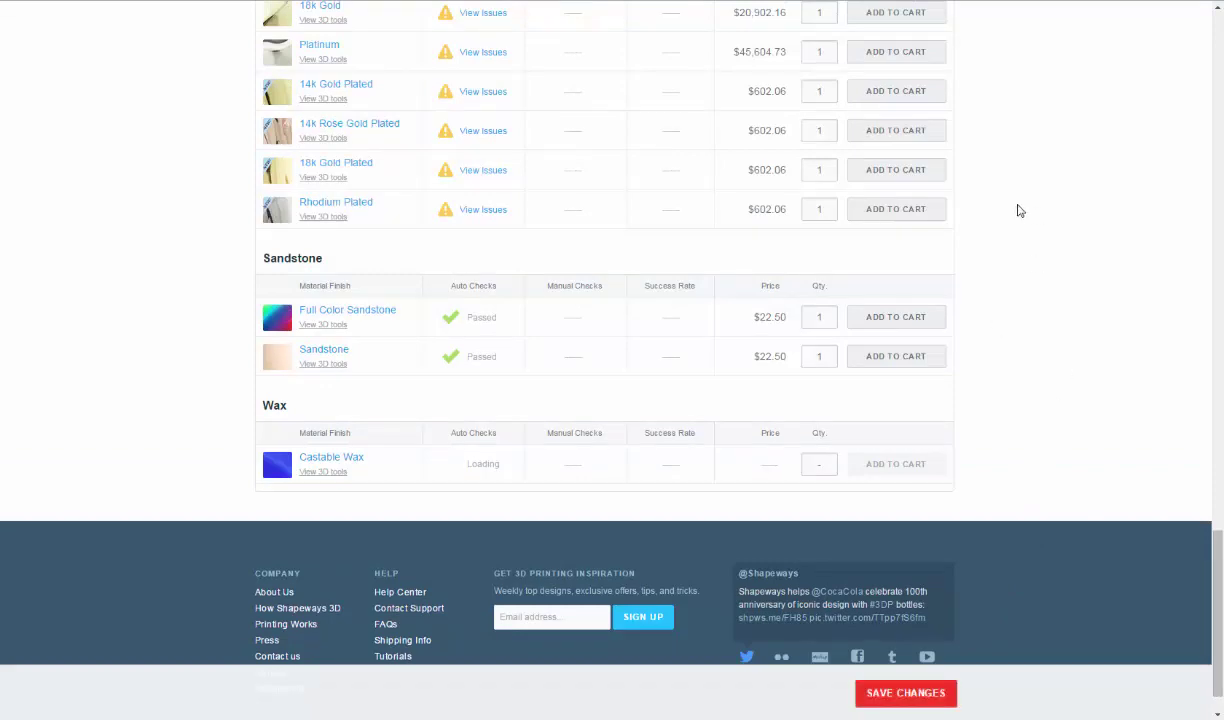
pyautogui.scroll(20, 1029, 320)
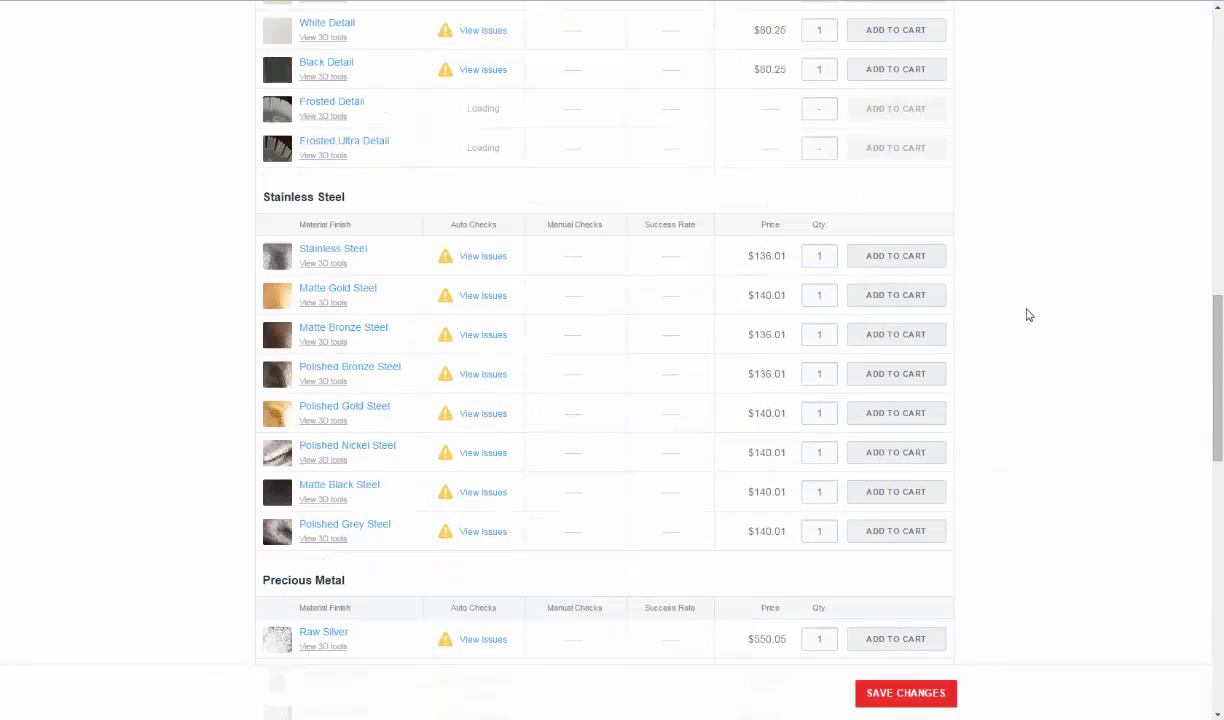
pyautogui.scroll(3, 1015, 298)
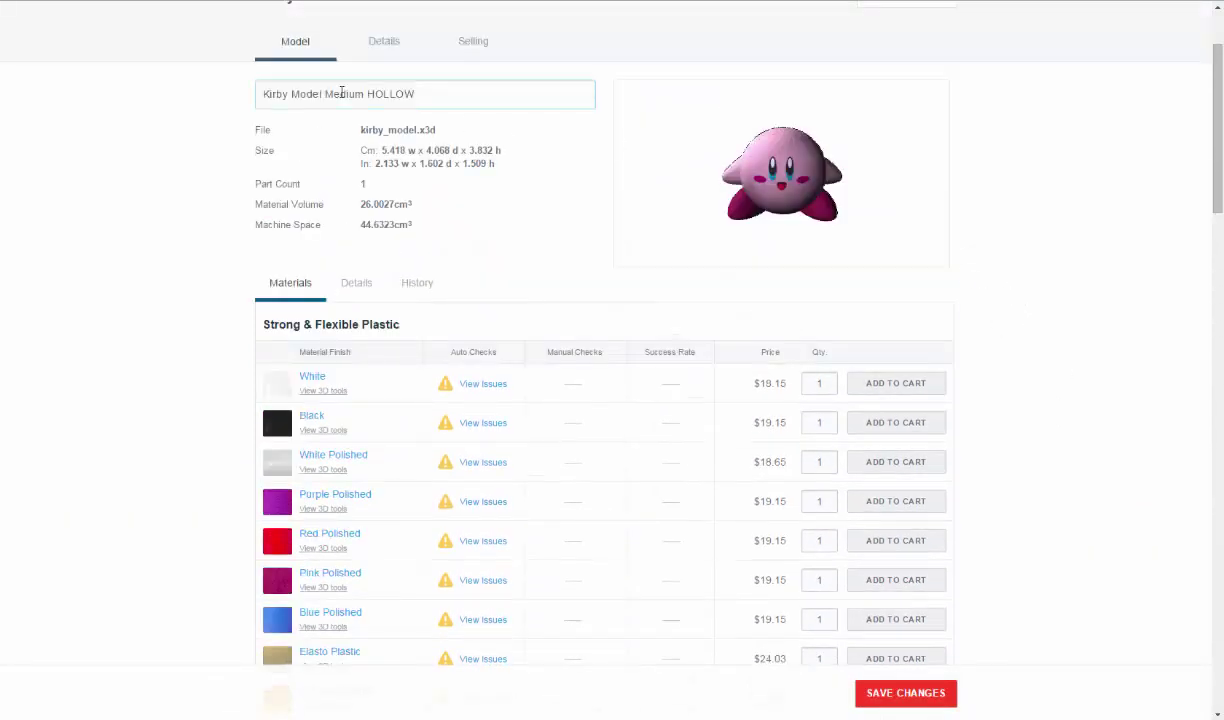
pyautogui.click(385, 42)
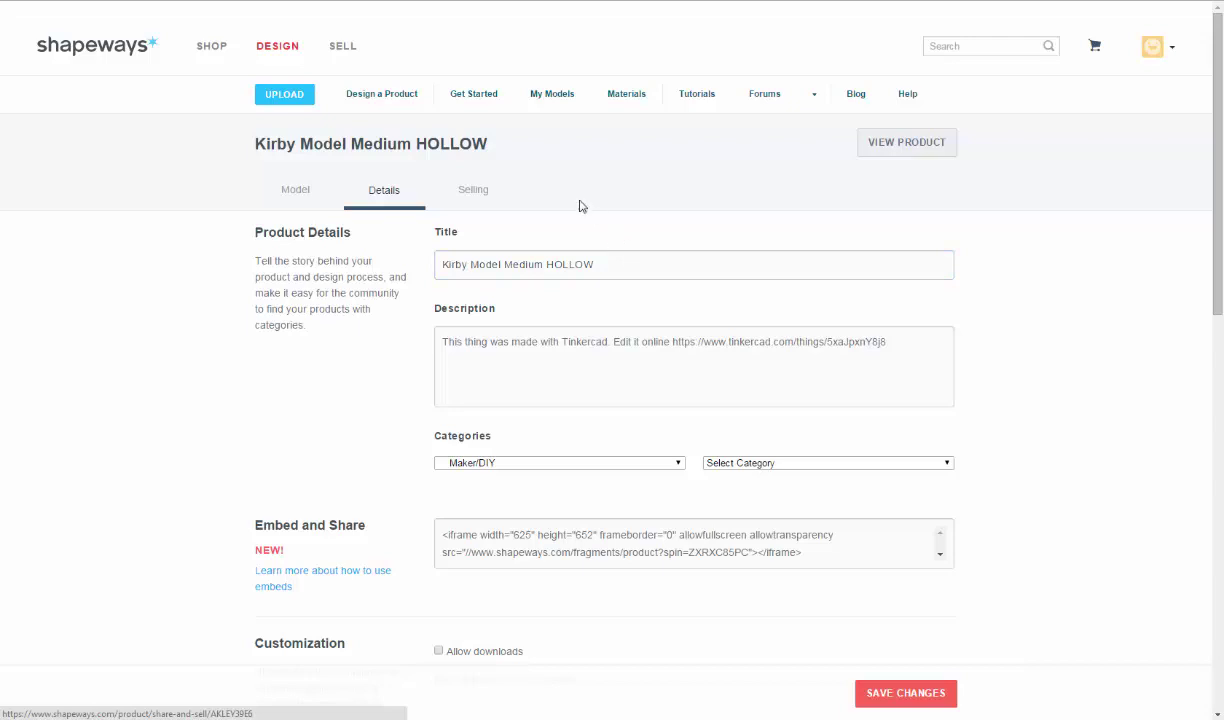
# - Review the product's Title and Description fields
pyautogui.click(440, 262)
pyautogui.click(478, 342)
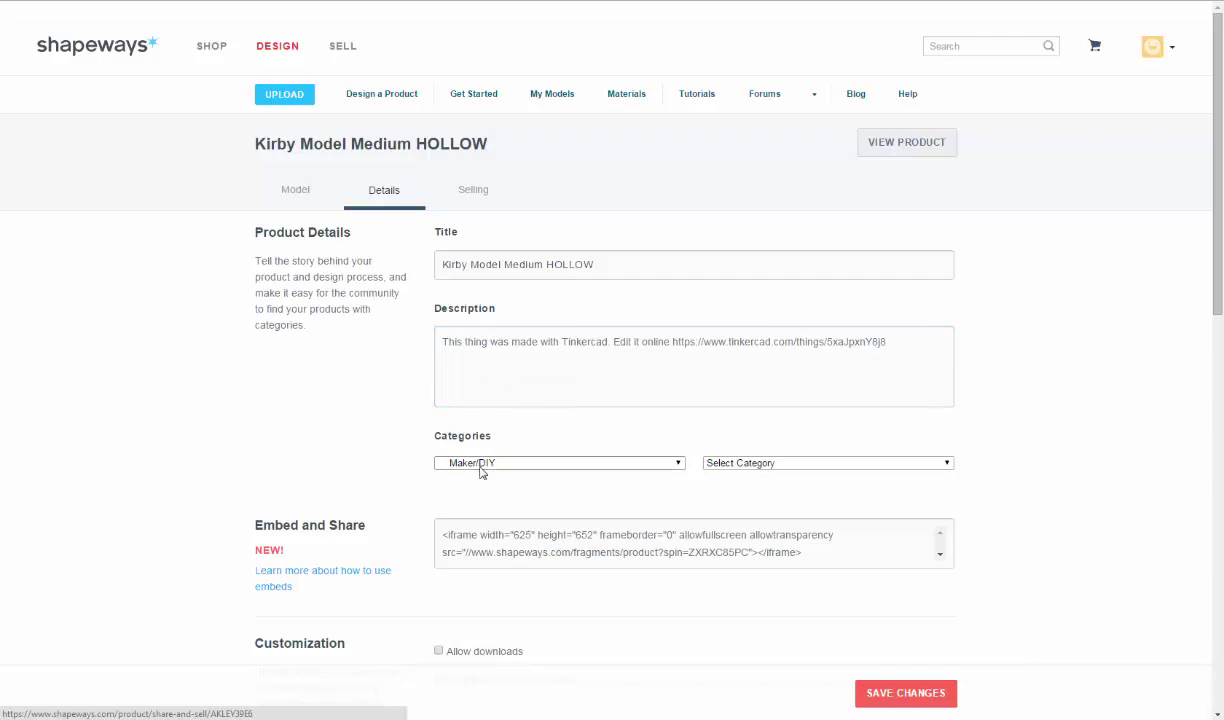
pyautogui.click(679, 465)
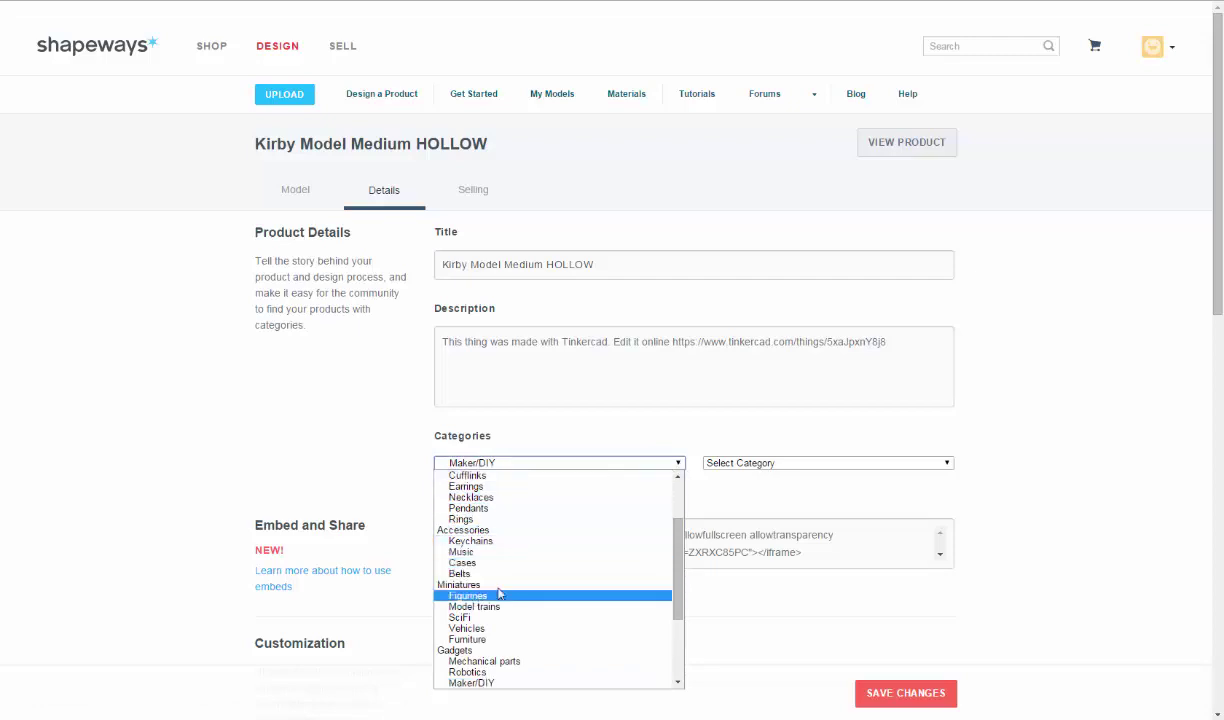
pyautogui.click(322, 459)
pyautogui.click(825, 463)
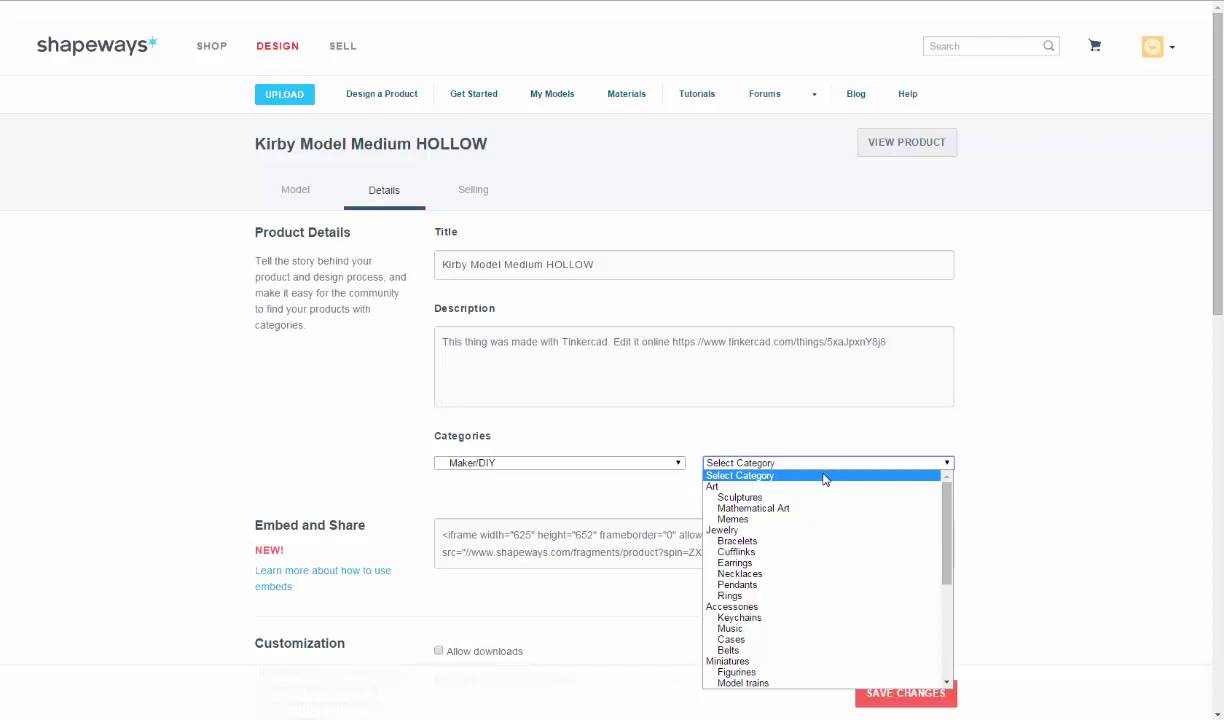
pyautogui.click(320, 440)
pyautogui.click(531, 535)
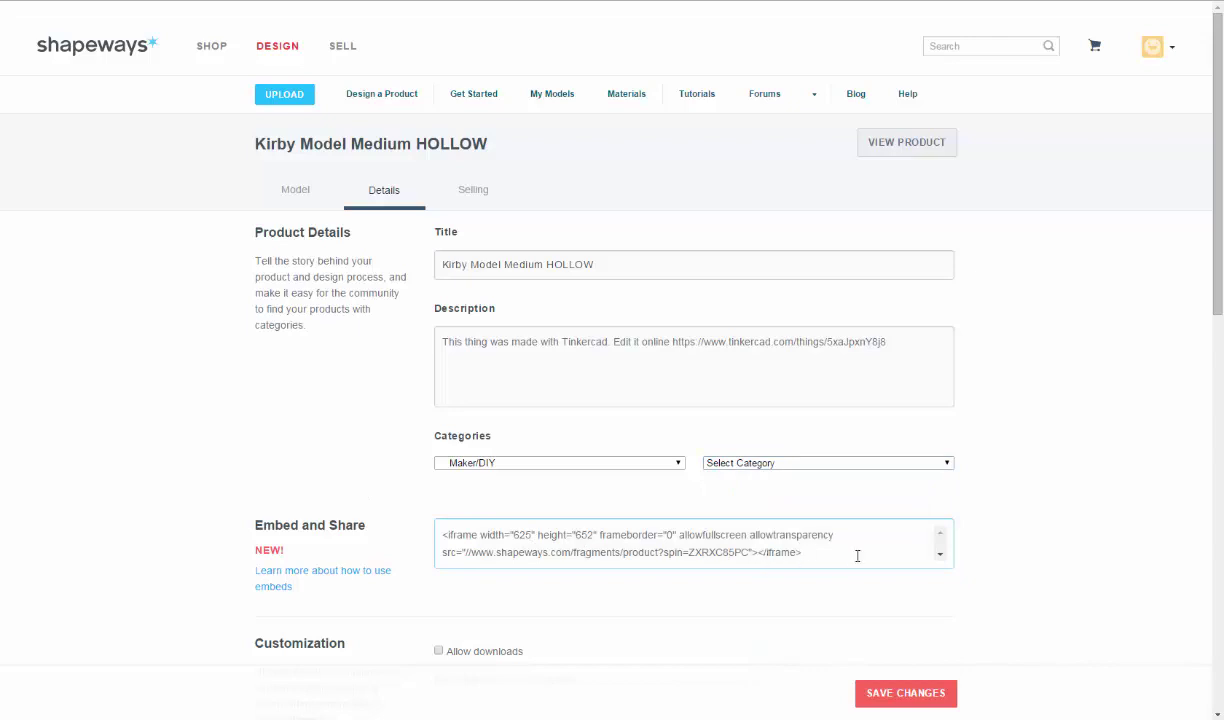
pyautogui.scroll(-3, 888, 554)
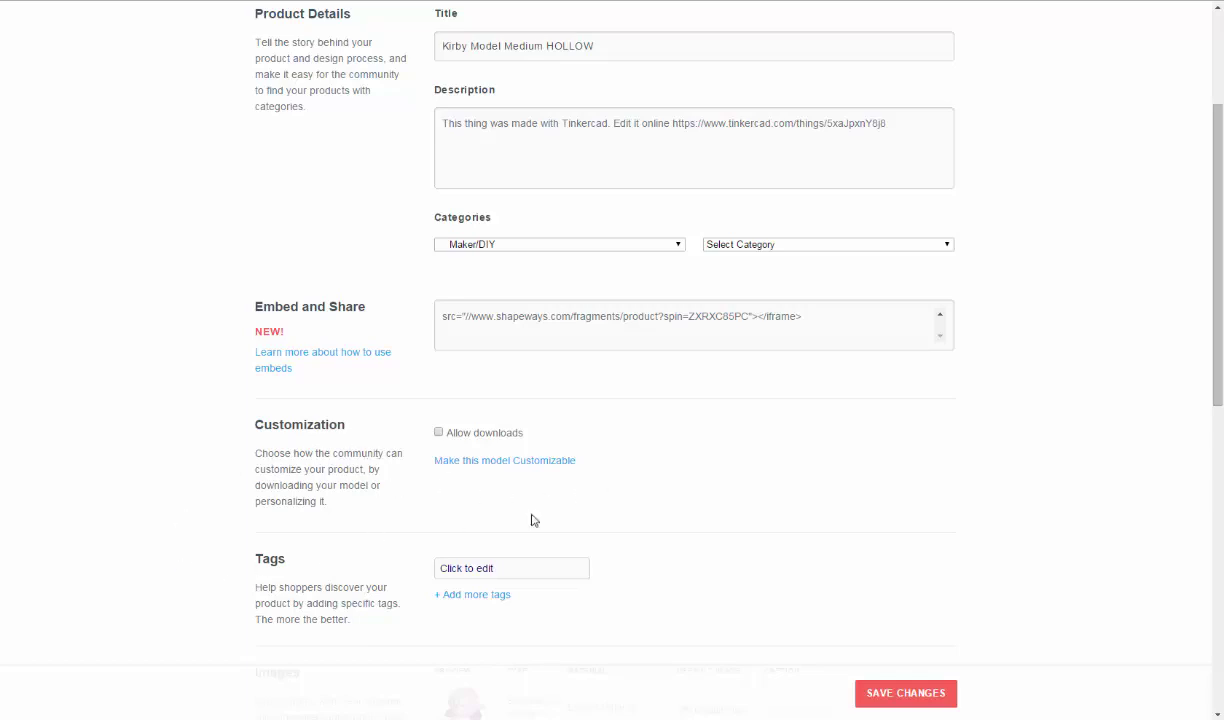
pyautogui.scroll(-2, 730, 509)
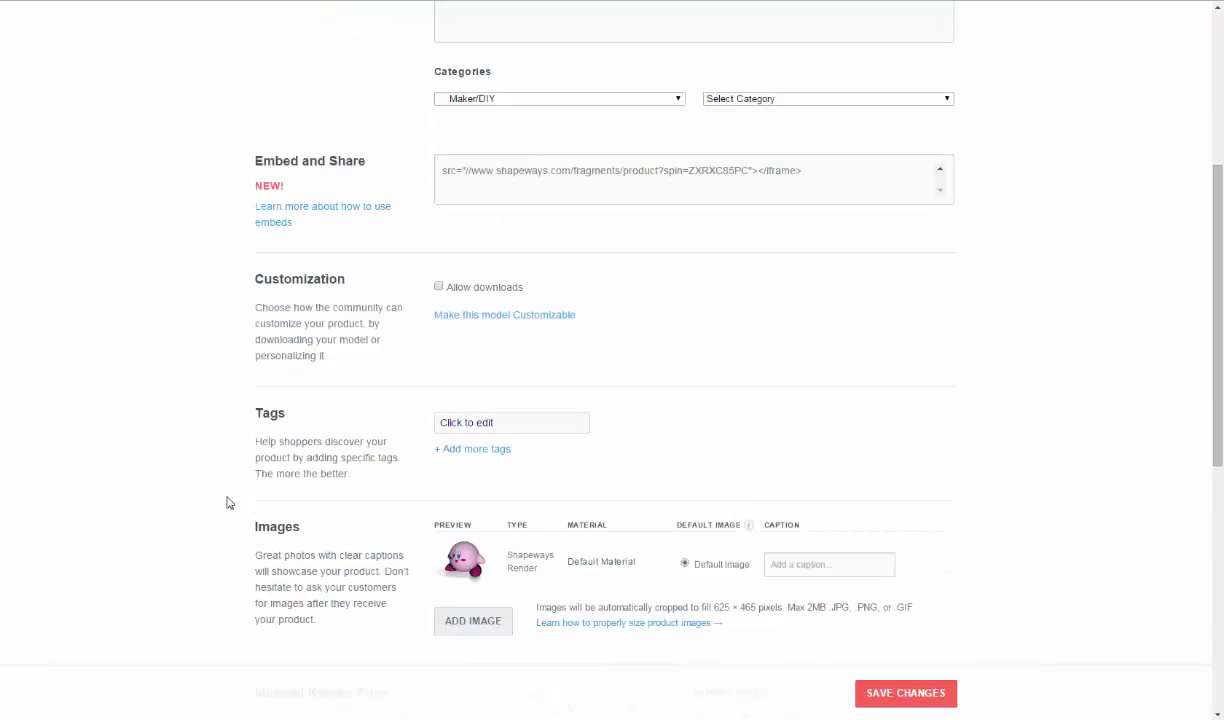
pyautogui.scroll(-2, 220, 480)
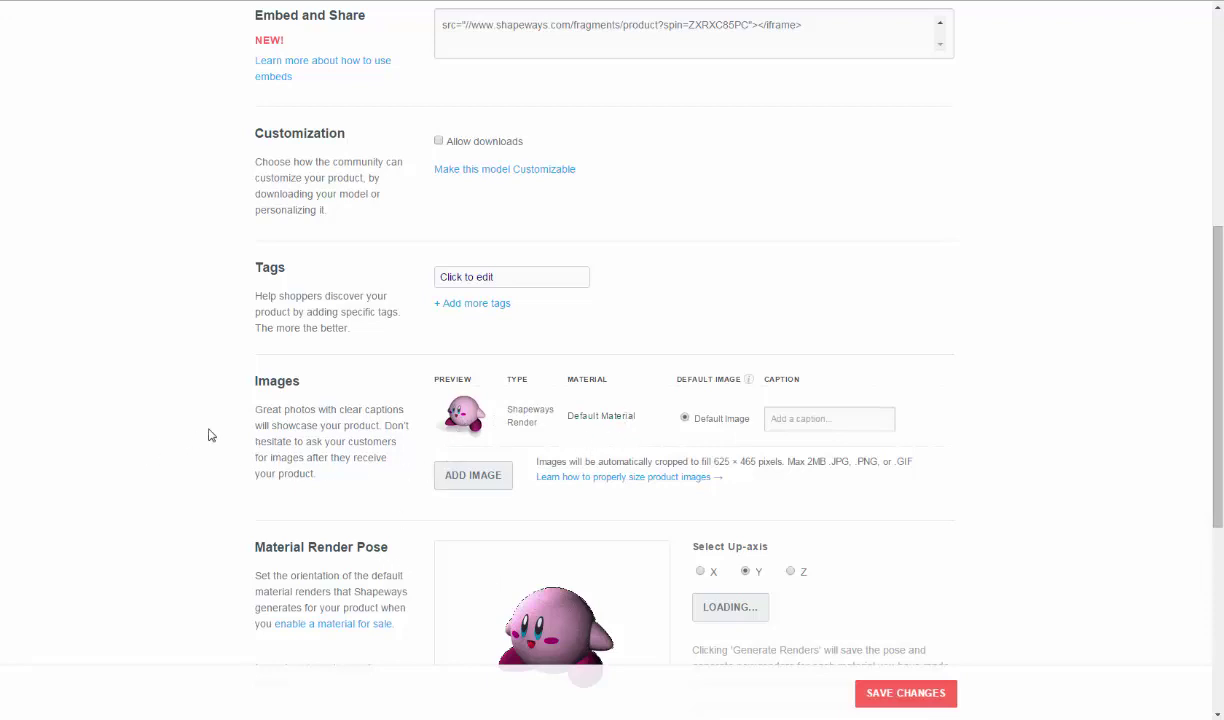
pyautogui.scroll(-3, 210, 435)
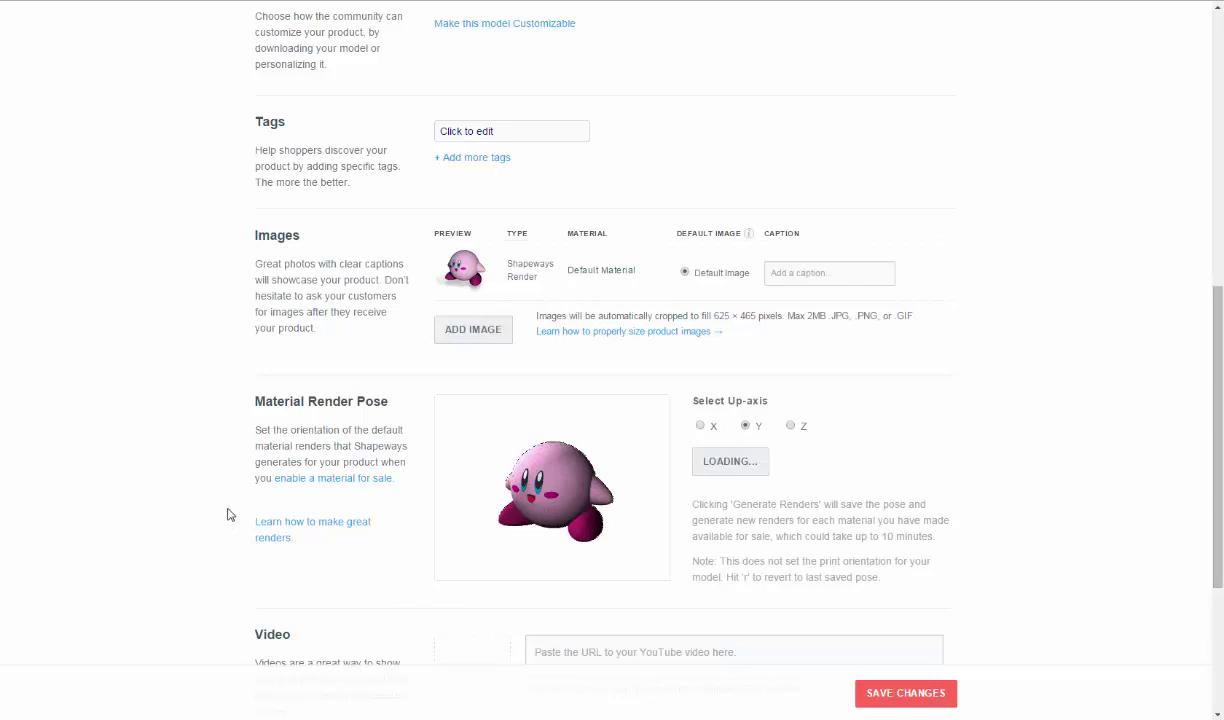
pyautogui.scroll(-1, 227, 514)
pyautogui.scroll(-2, 227, 514)
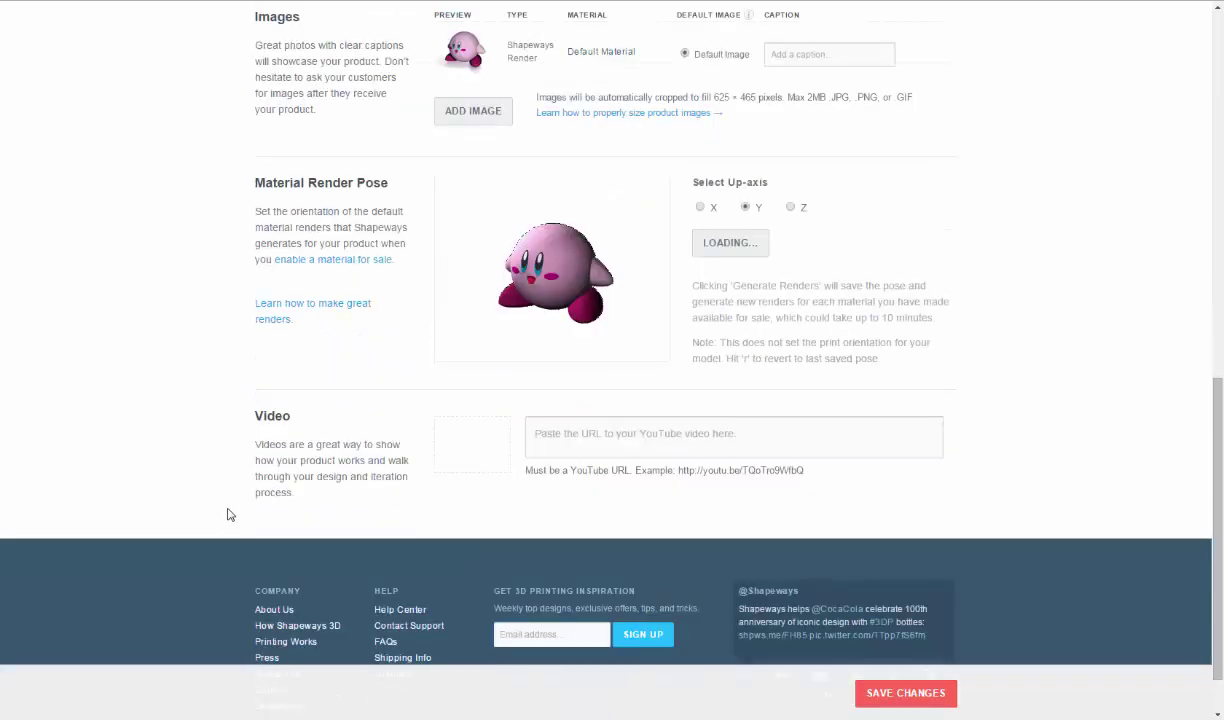
pyautogui.click(569, 444)
pyautogui.scroll(1, 191, 350)
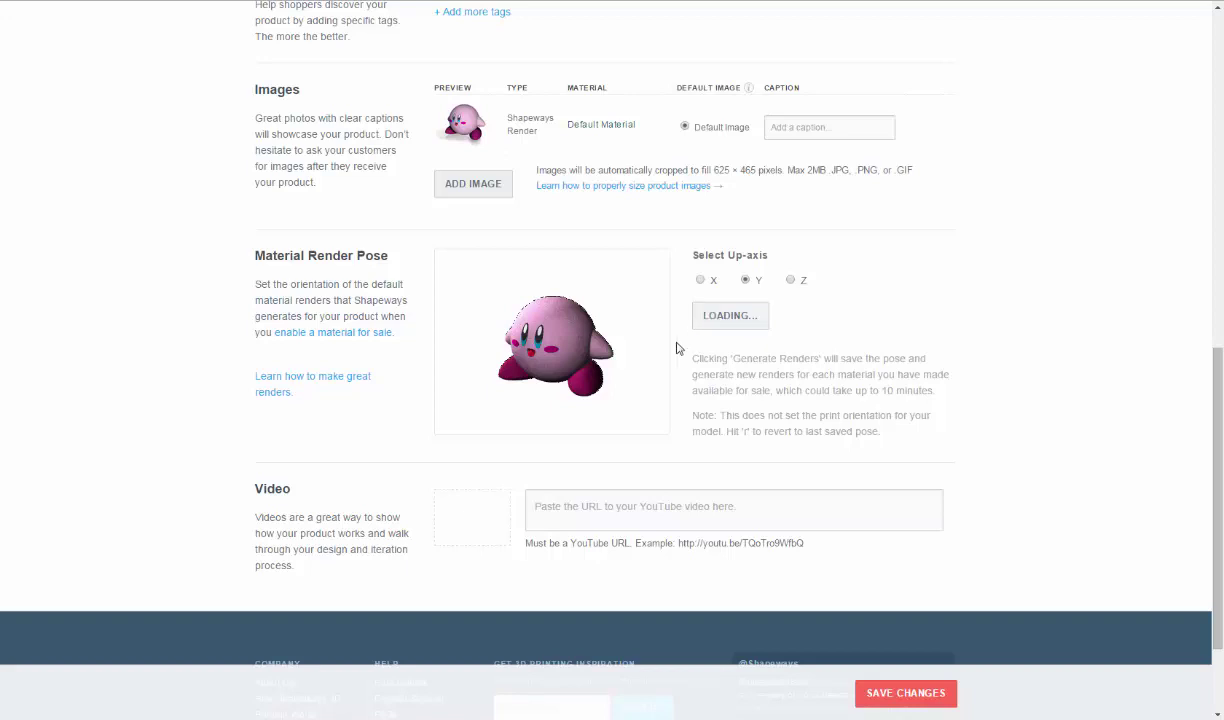
pyautogui.click(745, 280)
pyautogui.scroll(1, 1031, 444)
pyautogui.scroll(7, 1031, 444)
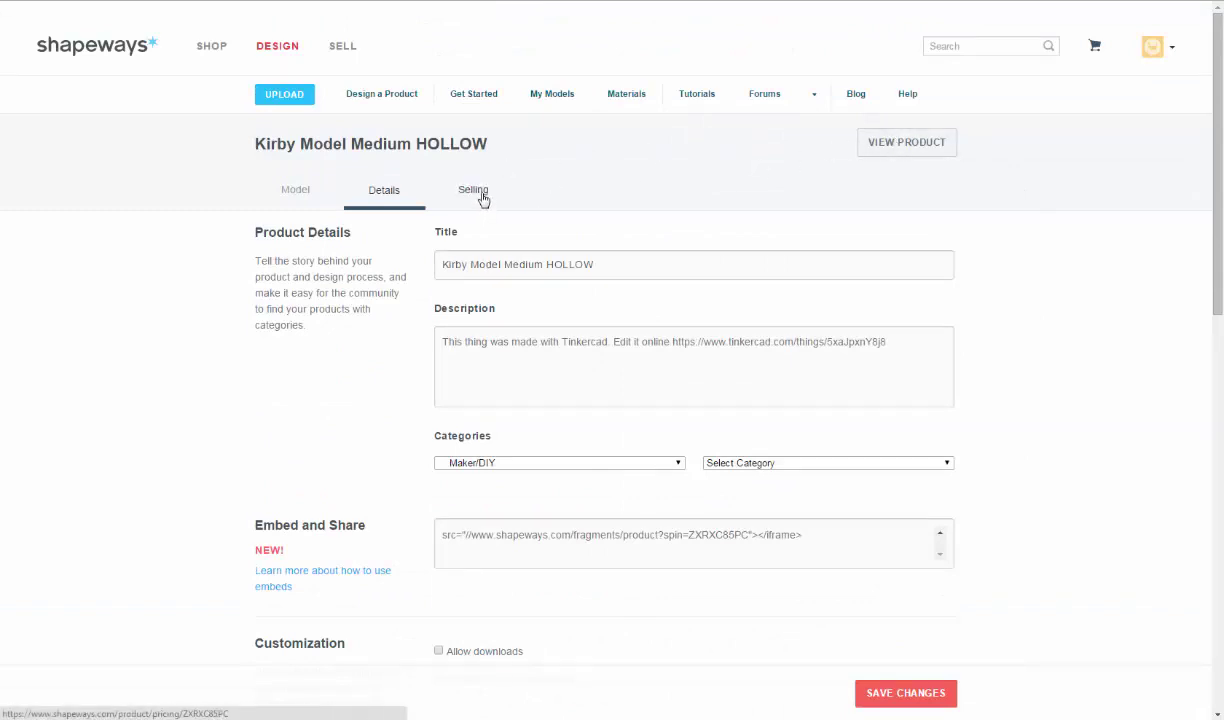
# - Open the product's public preview and browse its 3D view and Kirby image
pyautogui.click(908, 144)
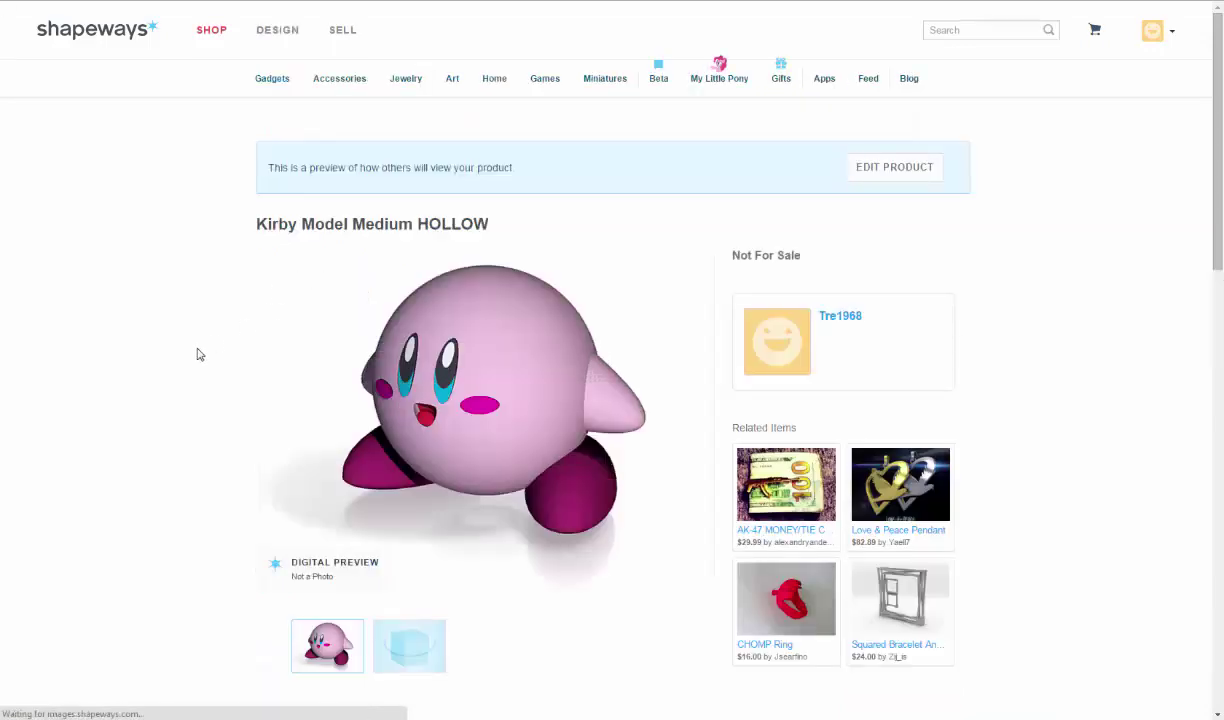
pyautogui.scroll(-1, 199, 354)
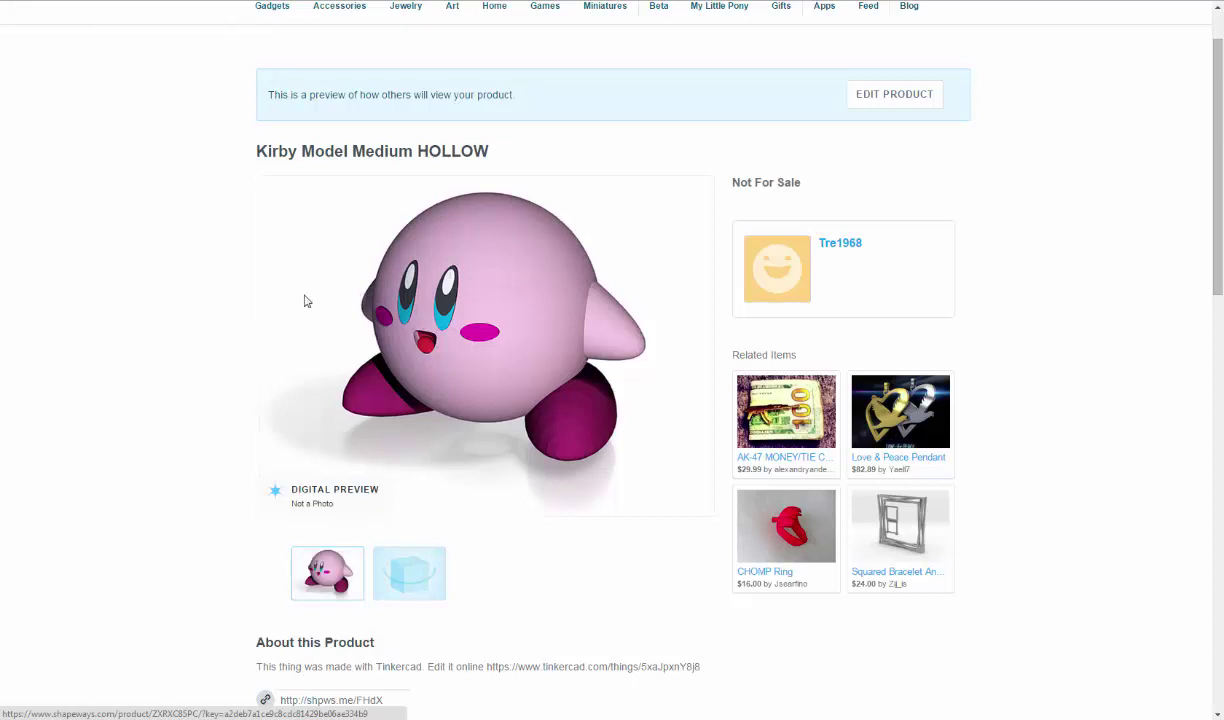
pyautogui.click(416, 584)
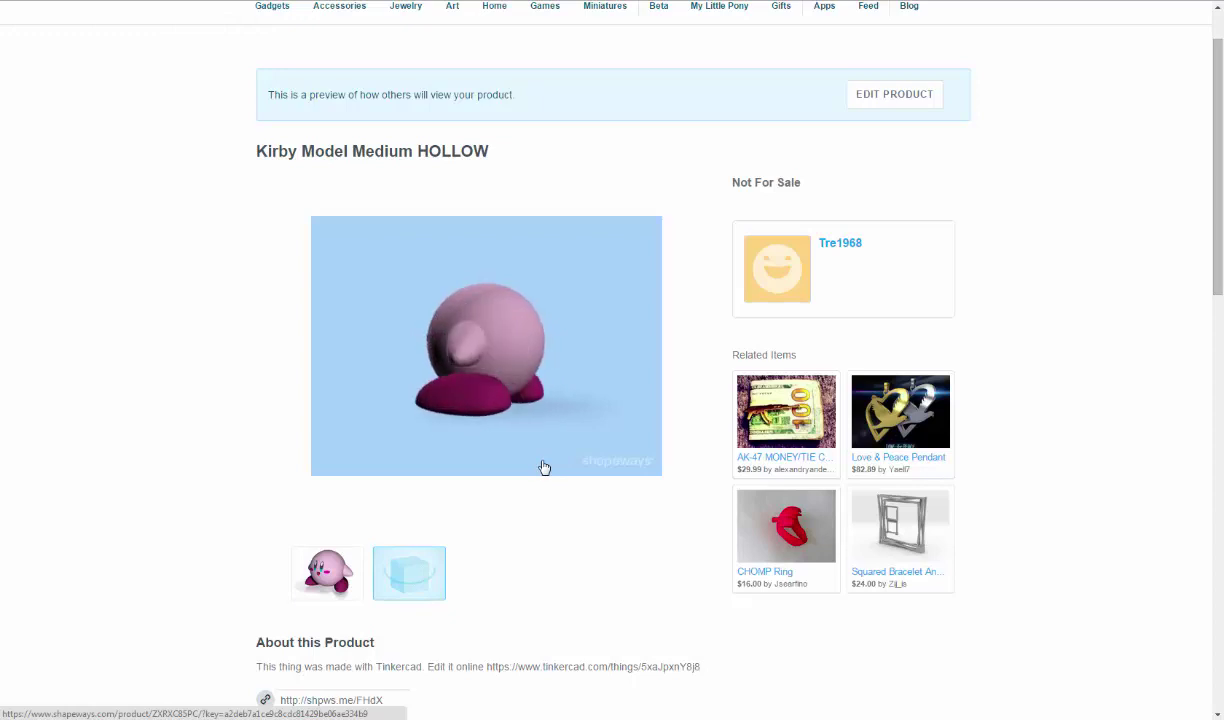
pyautogui.click(327, 572)
pyautogui.scroll(-3, 630, 476)
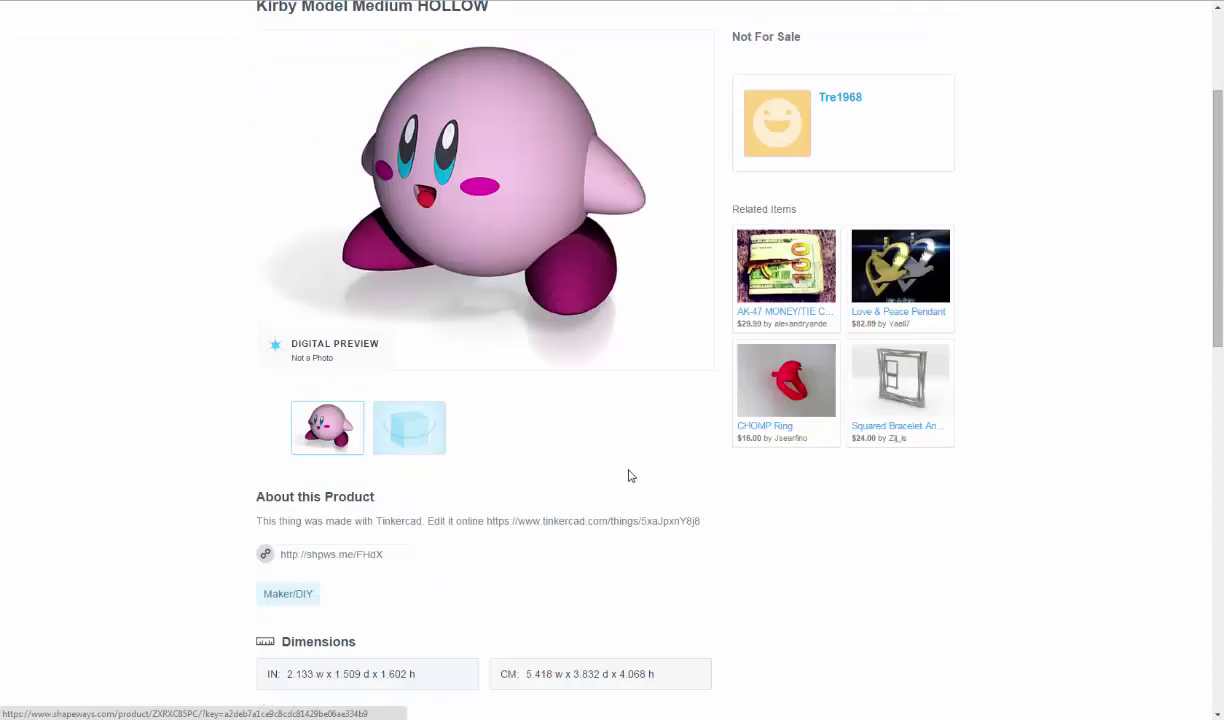
pyautogui.scroll(-3, 360, 510)
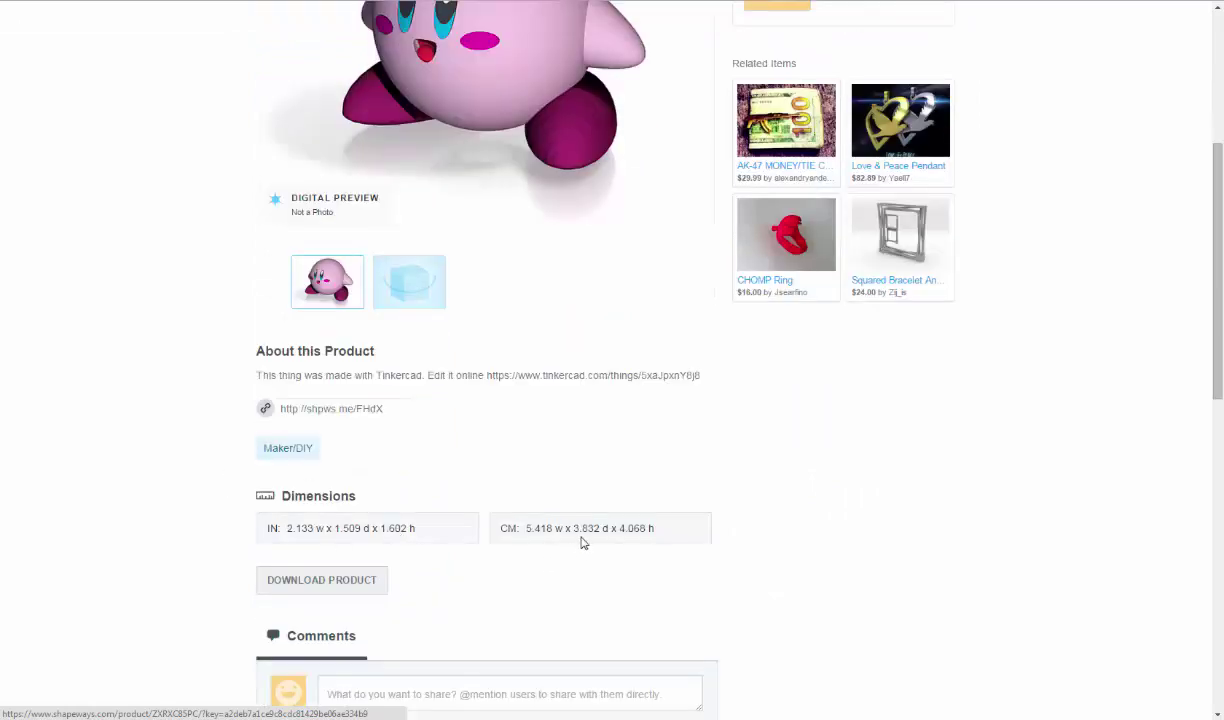
pyautogui.scroll(5, 555, 457)
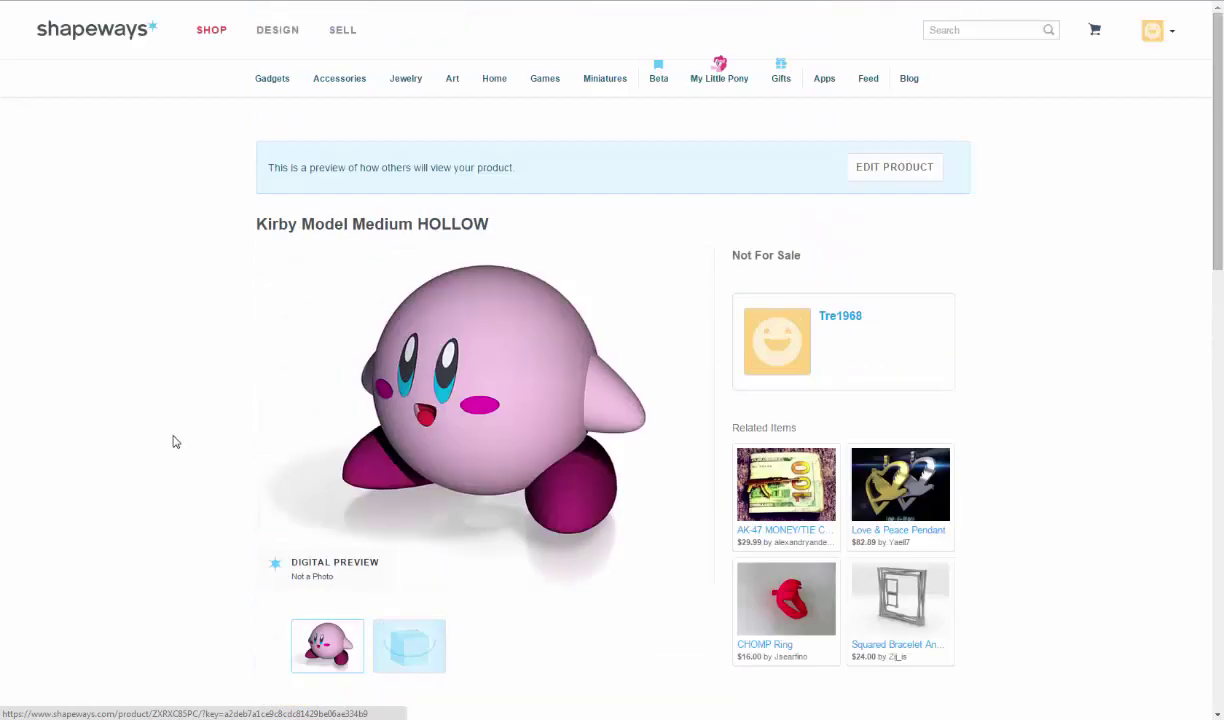
# - Go to My Models under DESIGN and scroll down to the earlier Kirby Model uploads
pyautogui.click(277, 33)
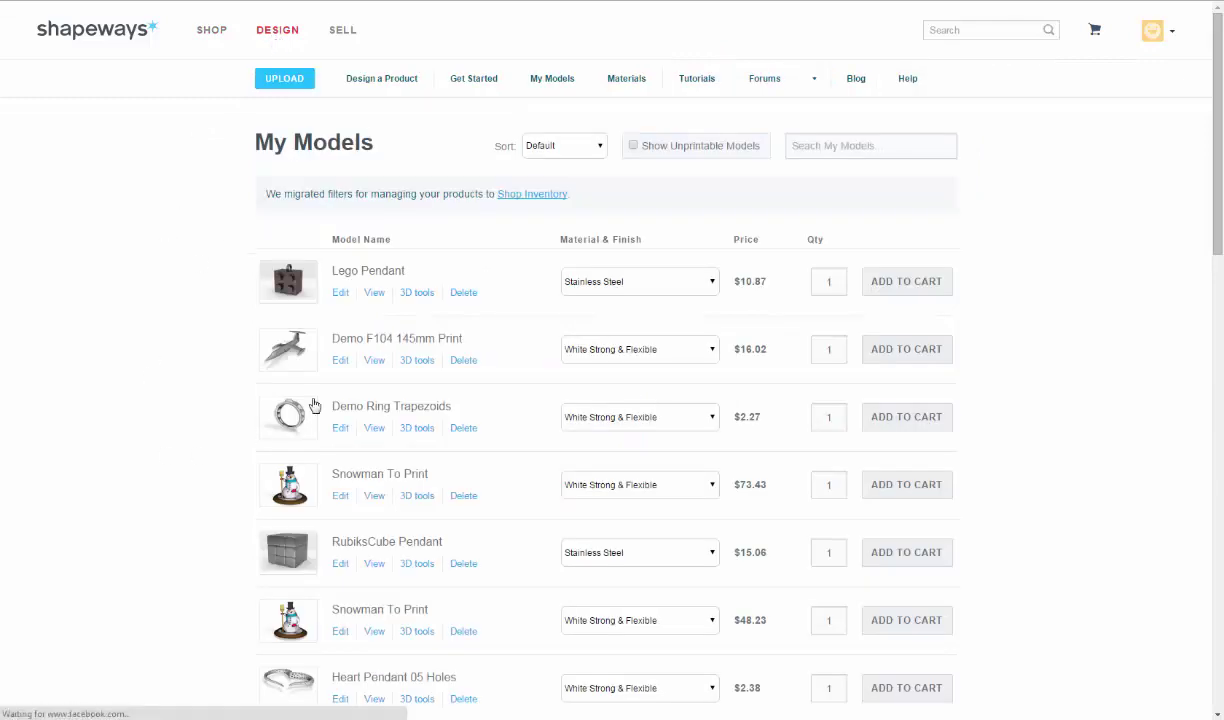
pyautogui.scroll(-6, 14, 370)
pyautogui.scroll(-3, 130, 362)
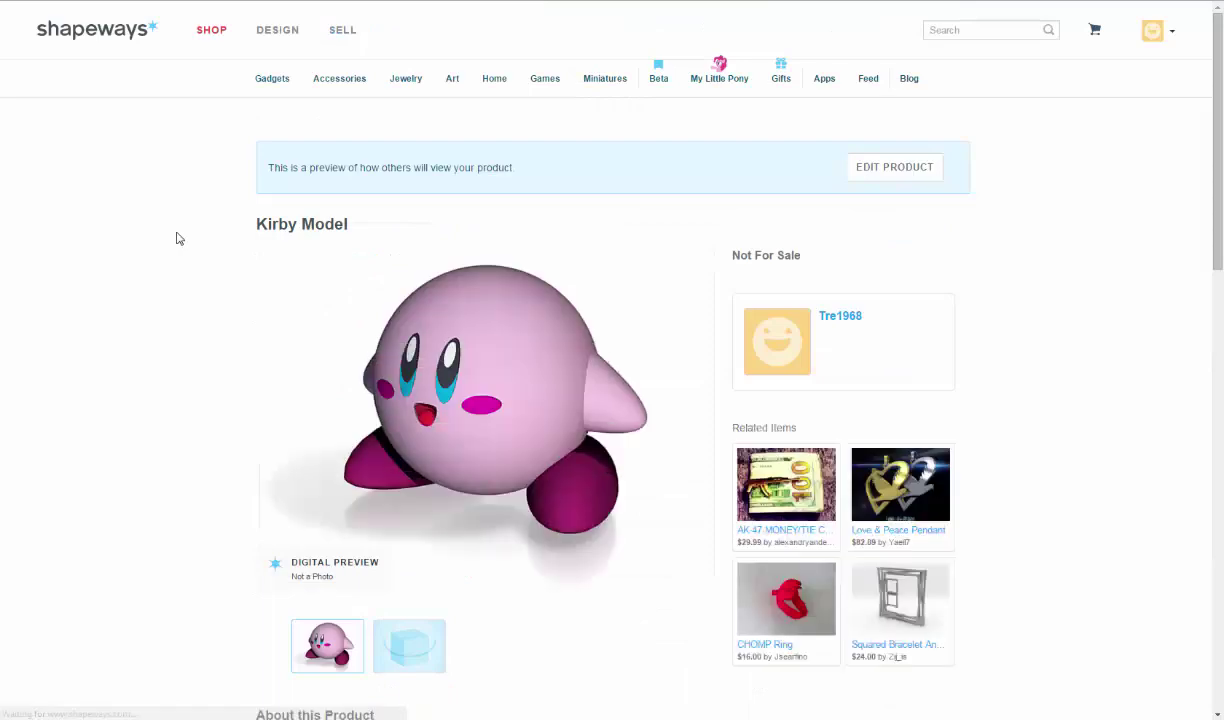
# - Scroll through the older Kirby Model preview to check its 11.566 × 8.194 × 8.7 cm dimensions
pyautogui.scroll(-1, 179, 238)
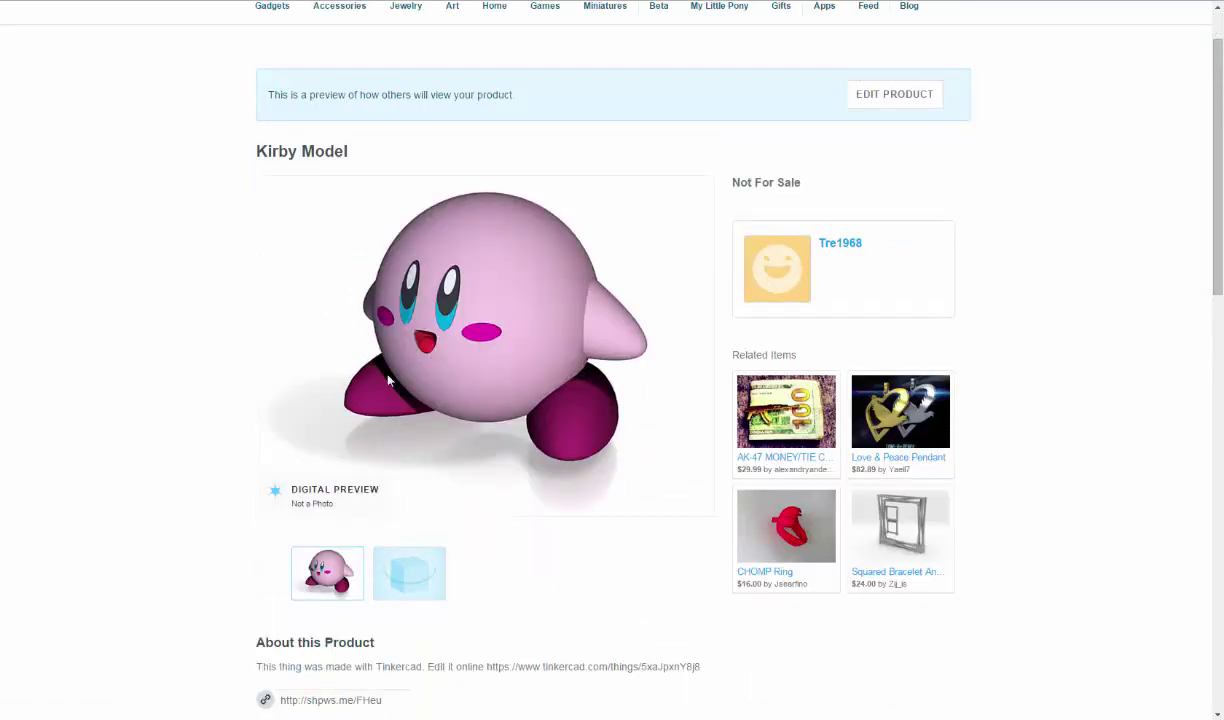
pyautogui.scroll(-1, 688, 330)
pyautogui.scroll(1, 688, 330)
pyautogui.scroll(-4, 186, 229)
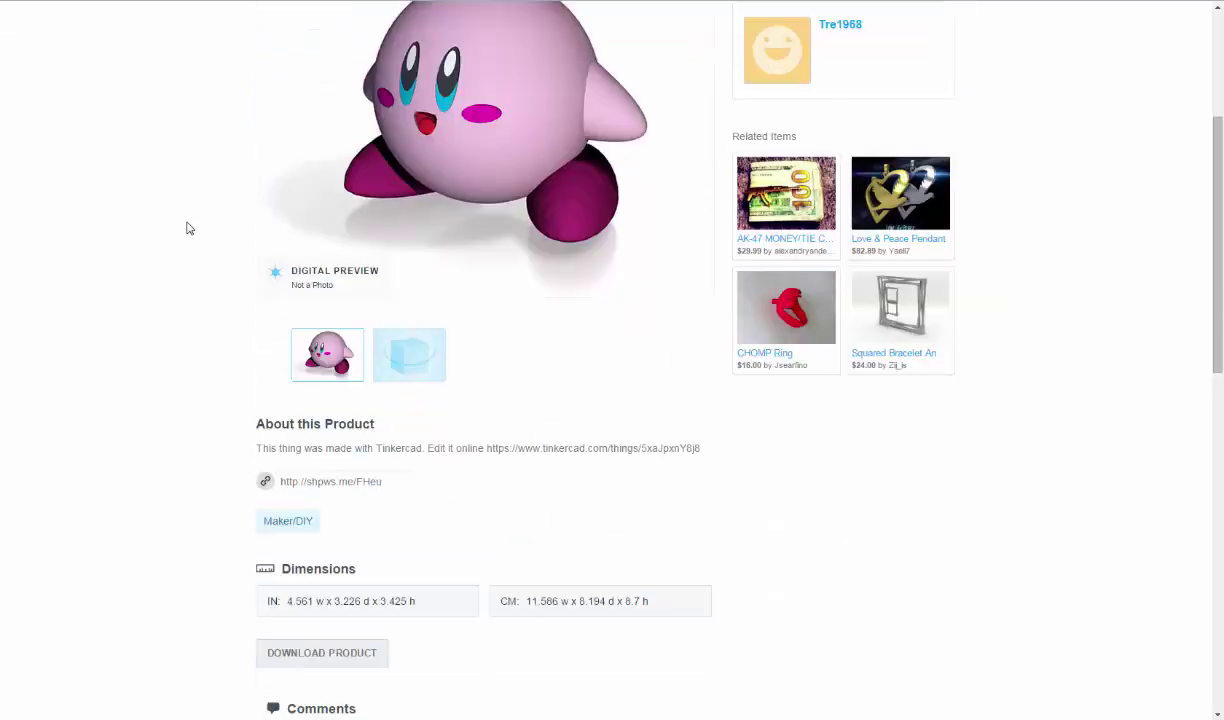
pyautogui.scroll(5, 186, 229)
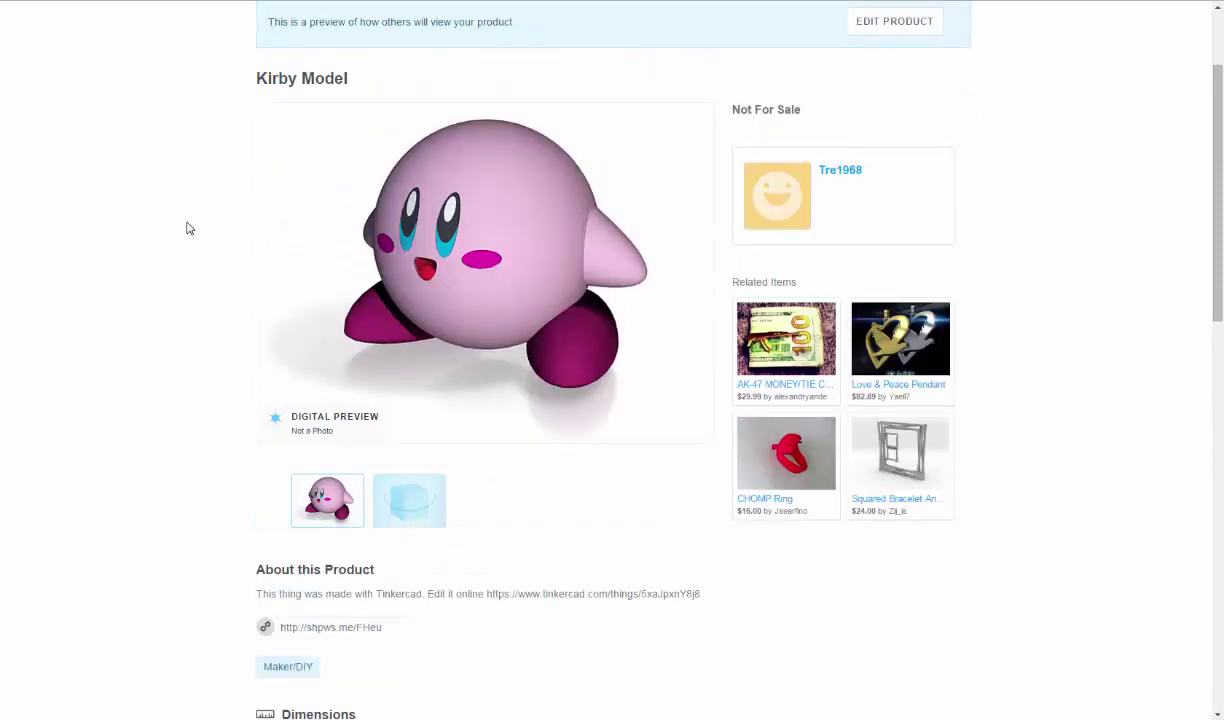
pyautogui.scroll(-1, 186, 229)
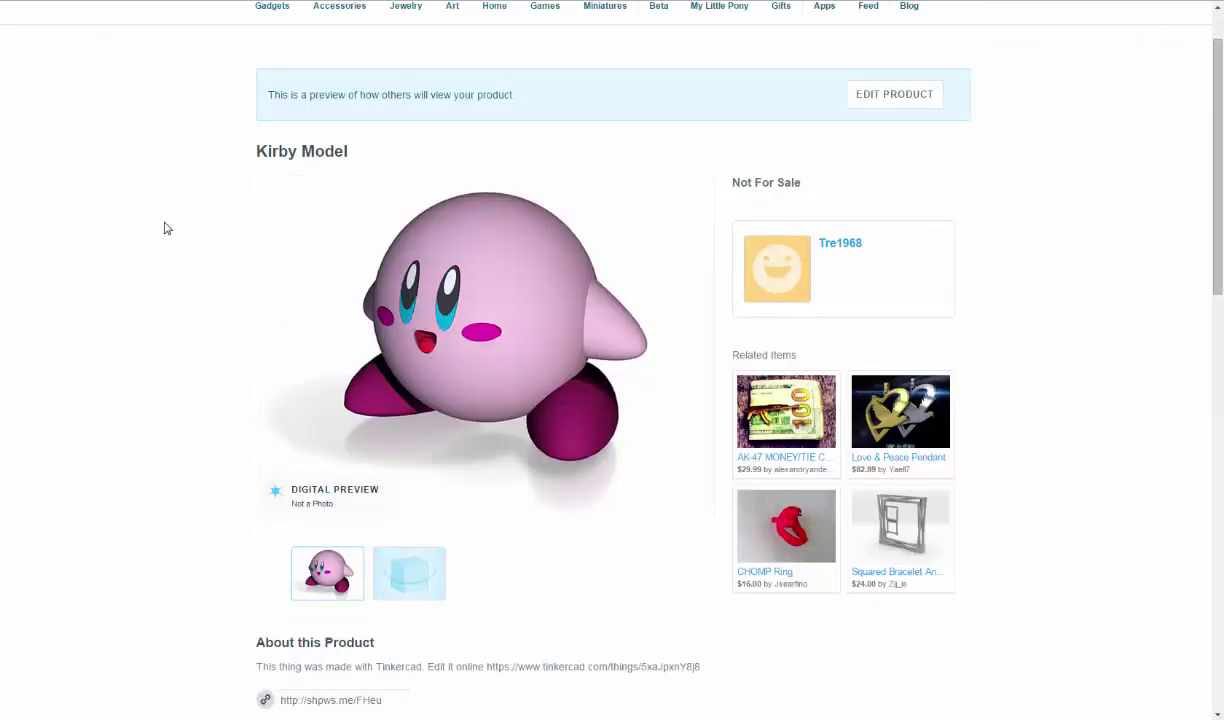